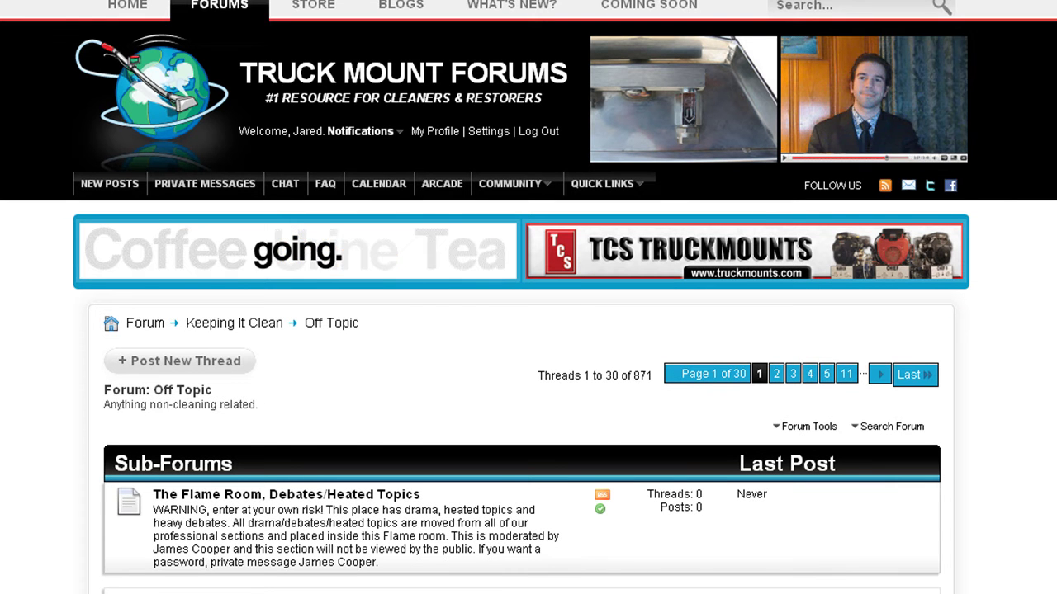
Step: Scroll the Off Topic thread list to find the thread calling its starter a kinda okay guy
scroll(500, 347, down, 2)
scroll(156, 351, down, 3)
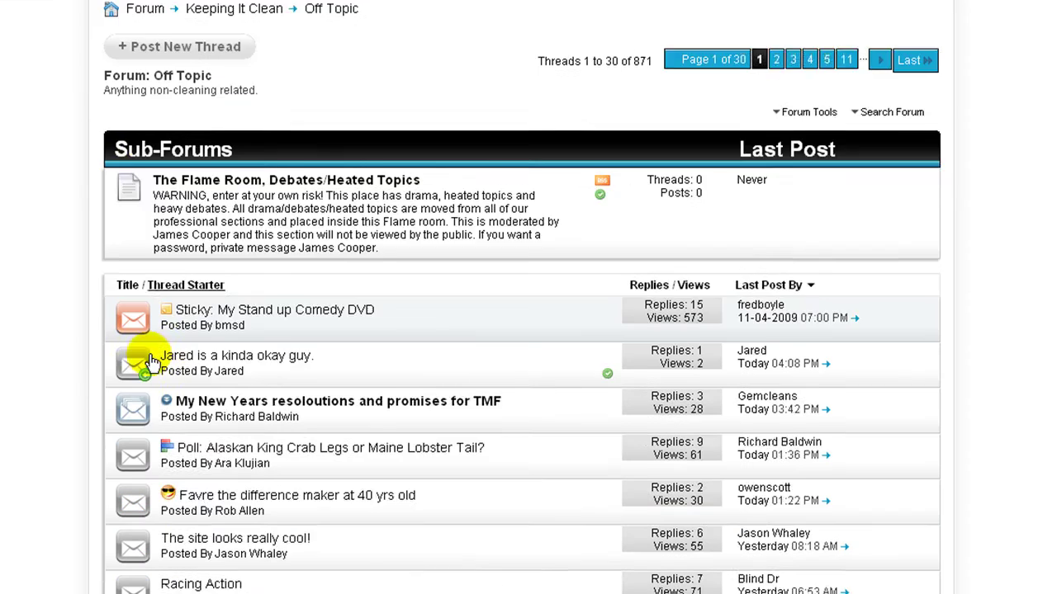
scroll(2, 271, up, 3)
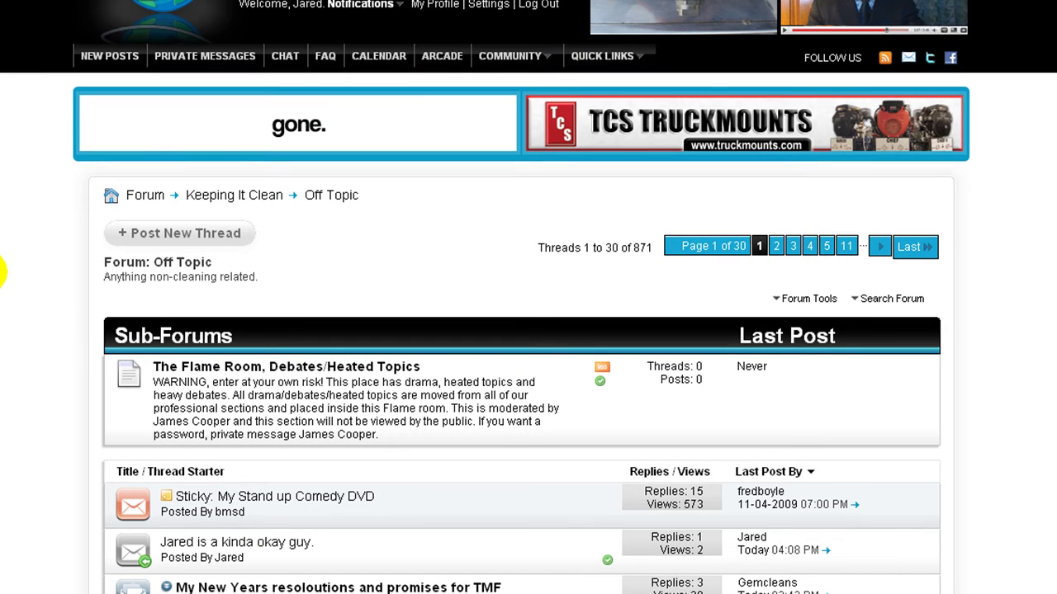
scroll(3, 271, up, 2)
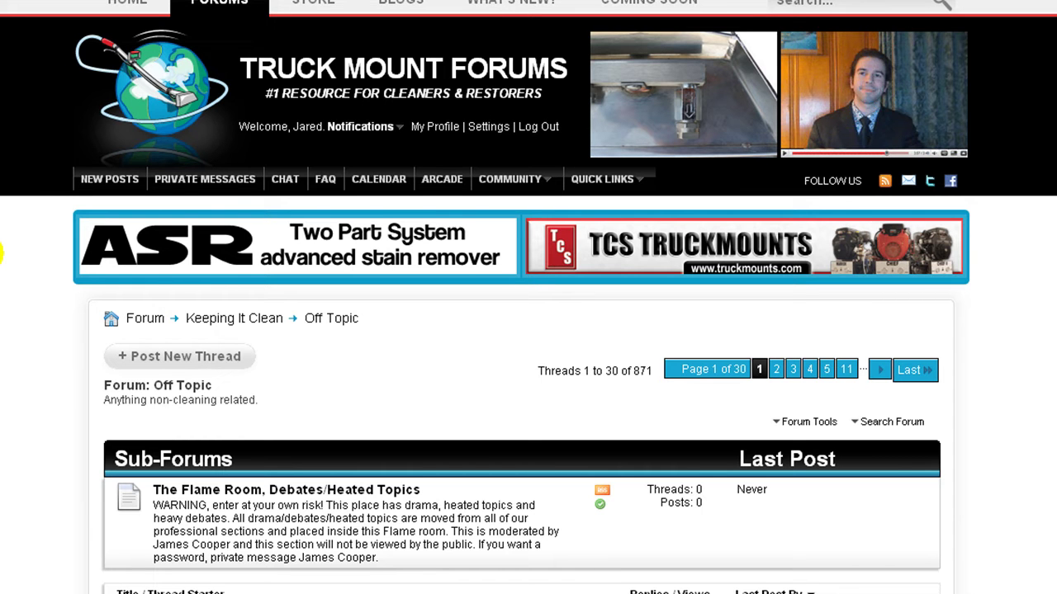
scroll(2, 254, down, 2)
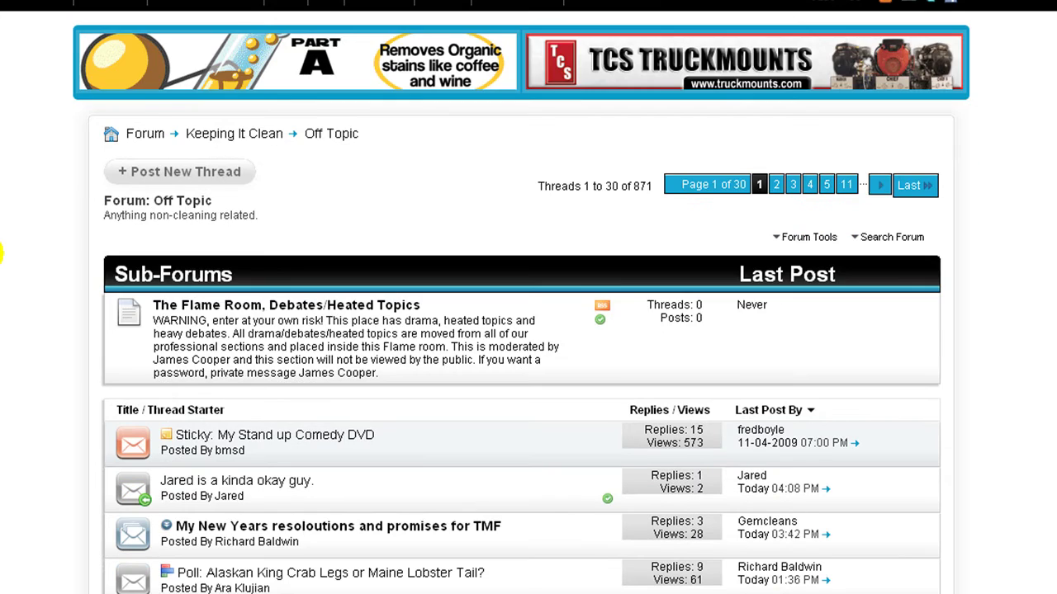
scroll(2, 255, down, 2)
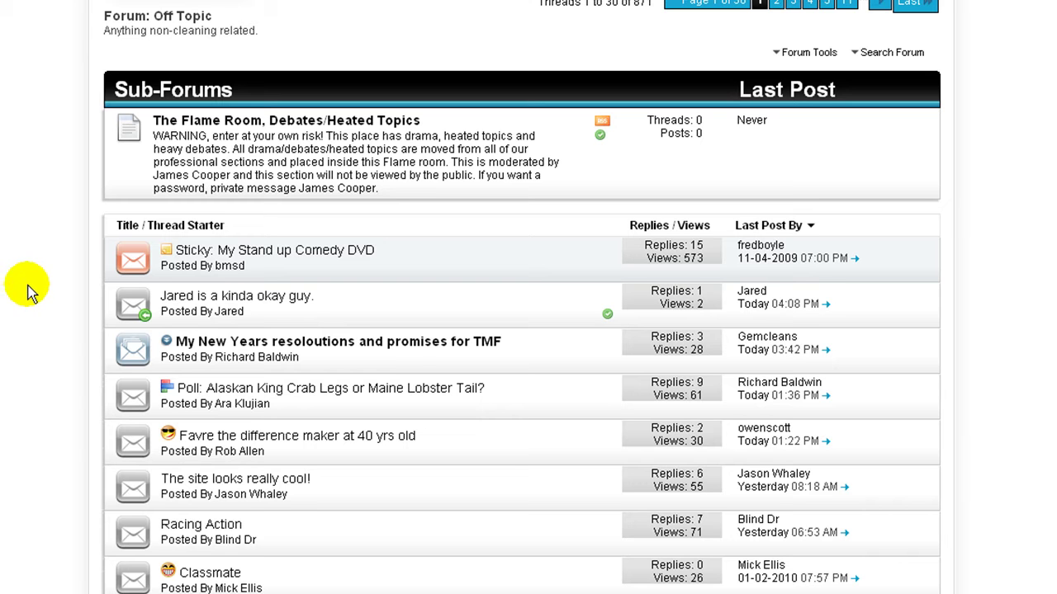
click(263, 299)
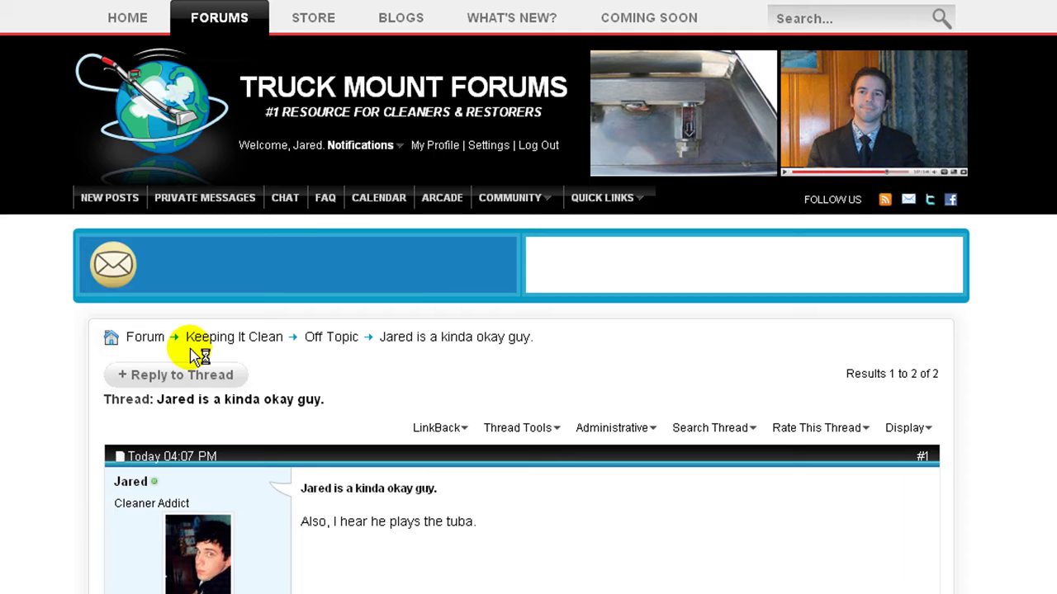
scroll(223, 419, down, 3)
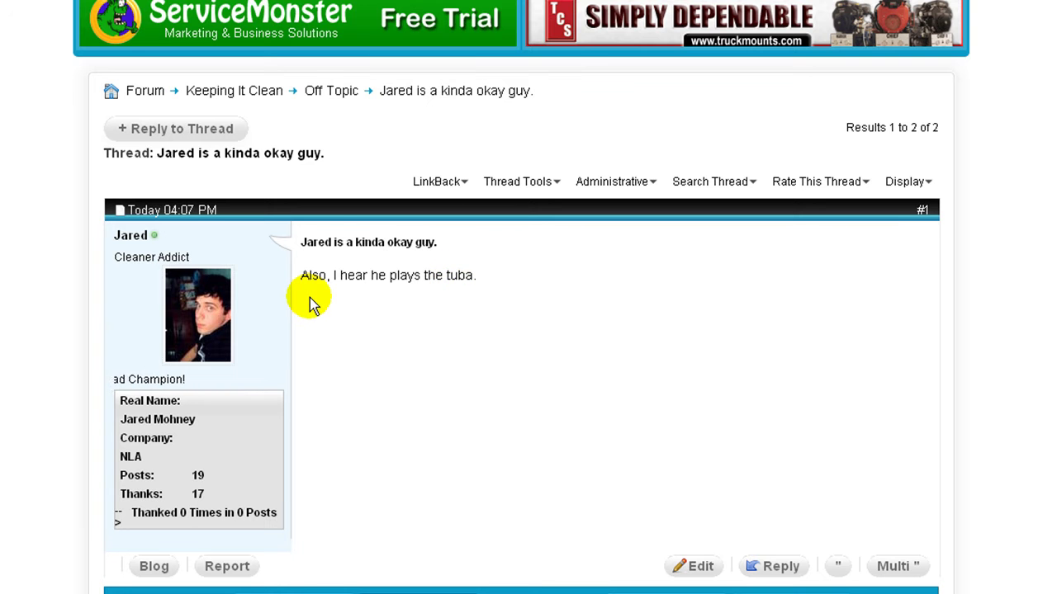
scroll(310, 297, down, 2)
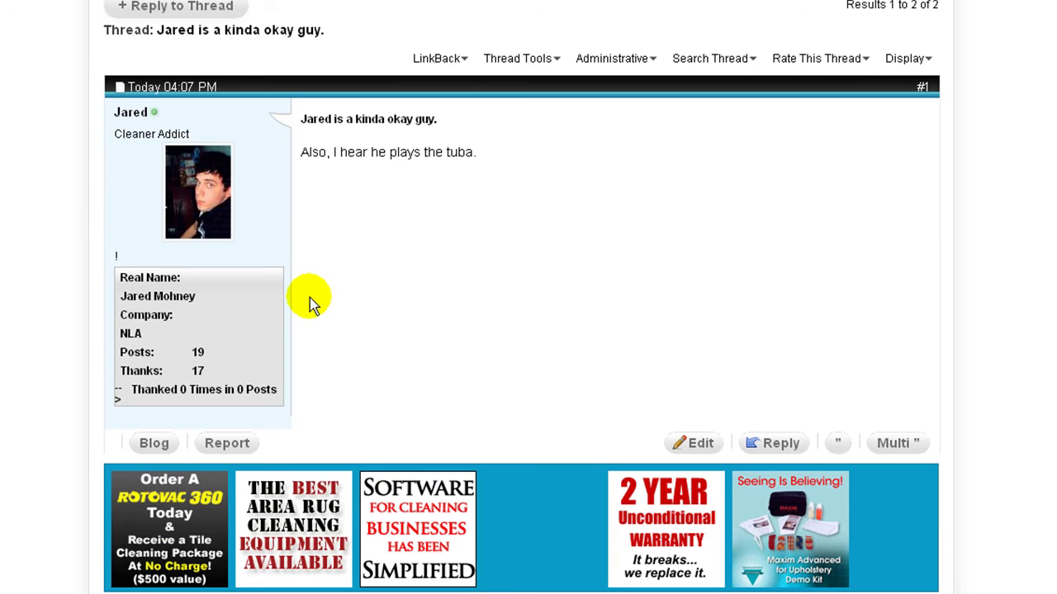
scroll(310, 297, down, 1)
scroll(310, 297, down, 2)
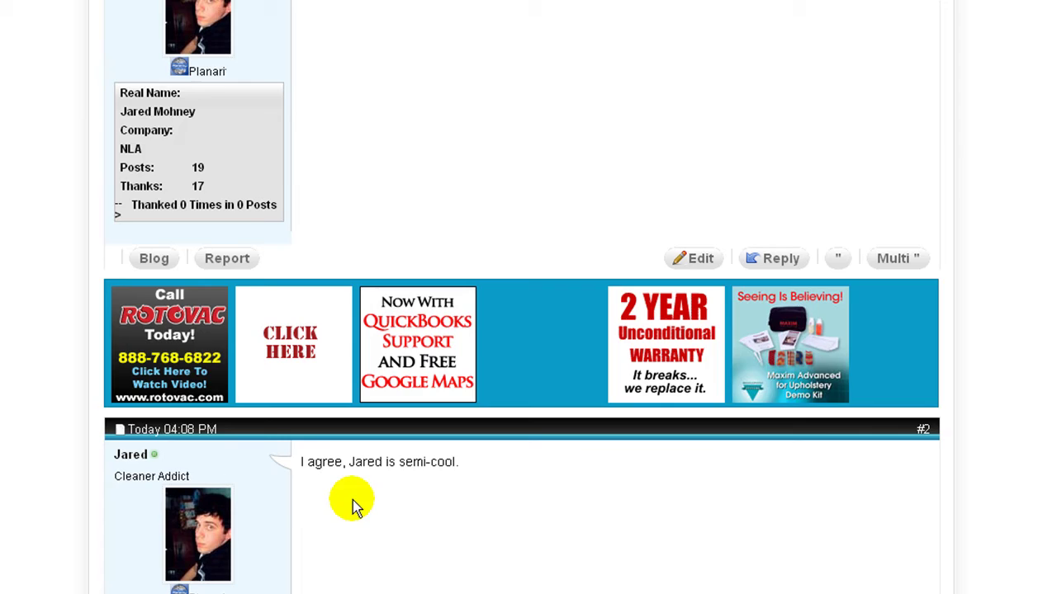
scroll(338, 503, down, 3)
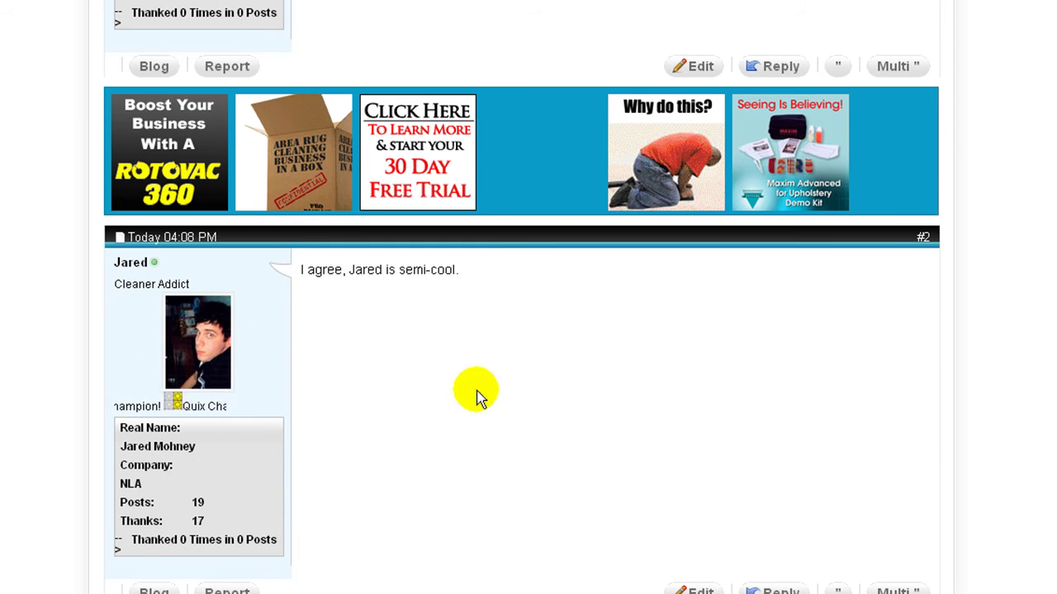
scroll(539, 404, up, 5)
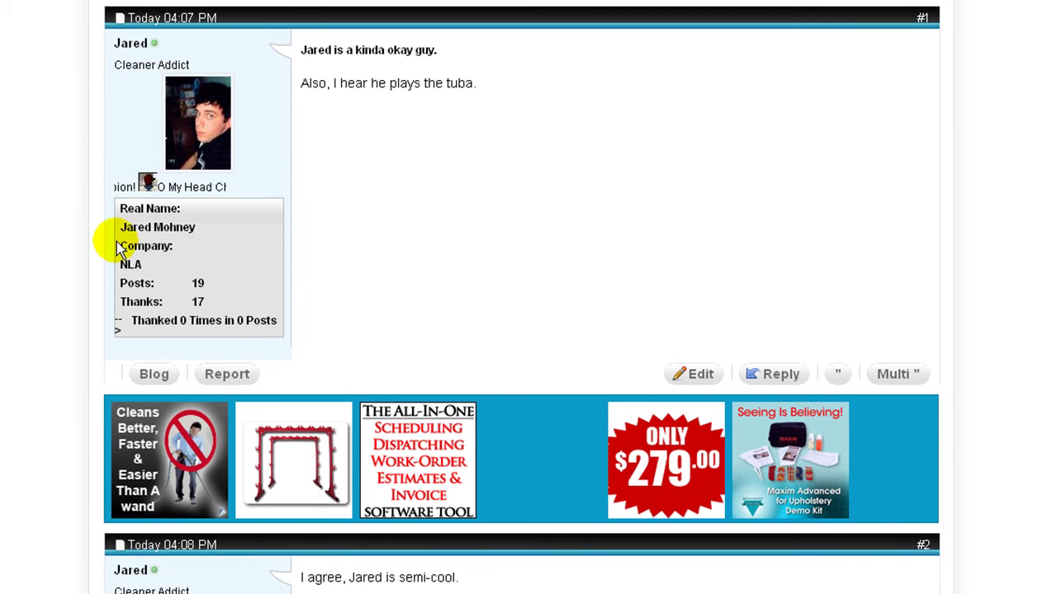
scroll(390, 525, down, 5)
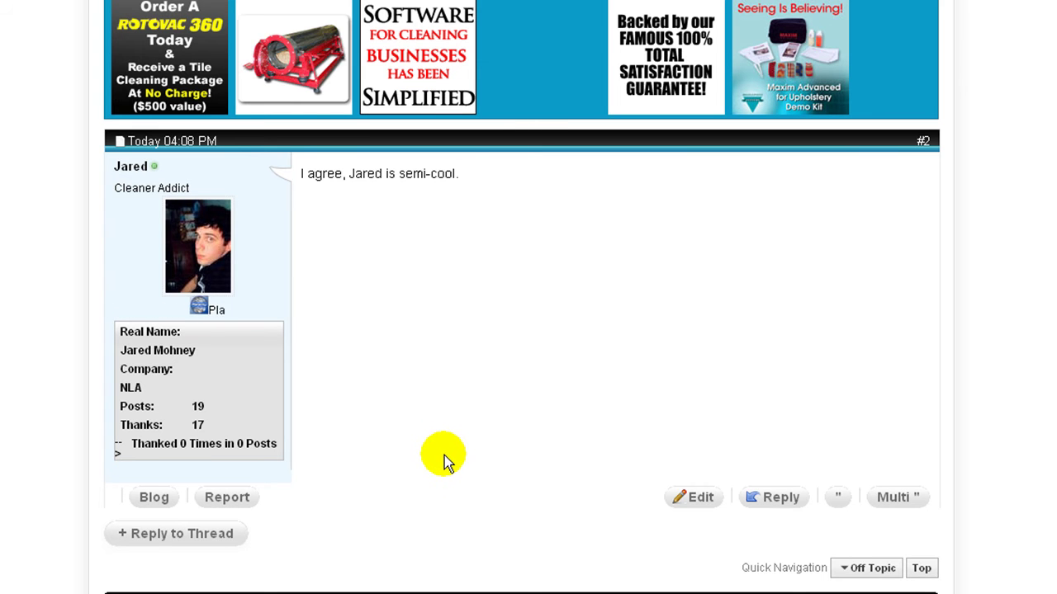
scroll(444, 456, up, 4)
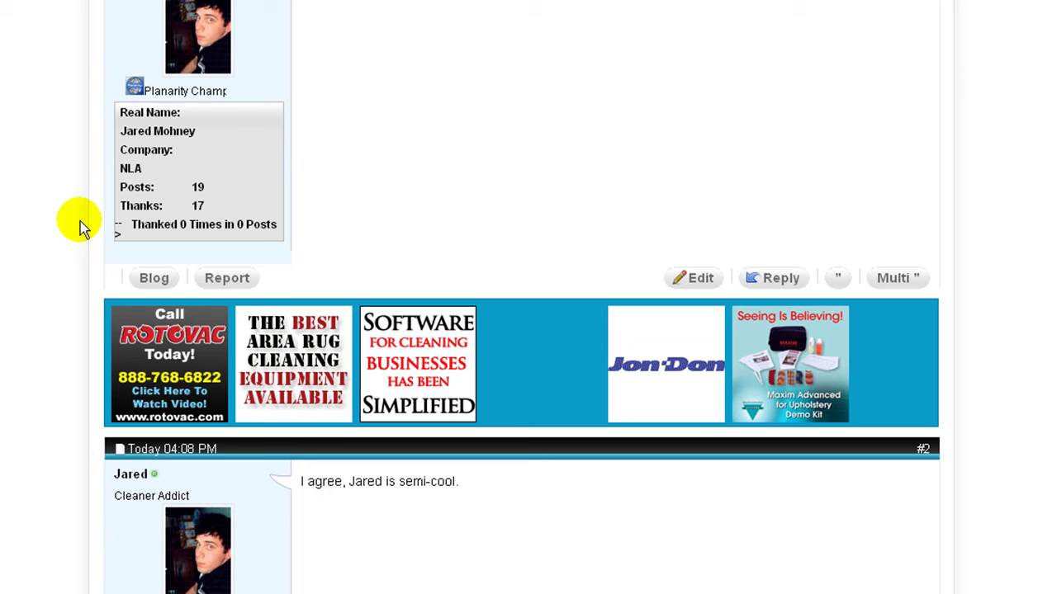
scroll(13, 330, down, 4)
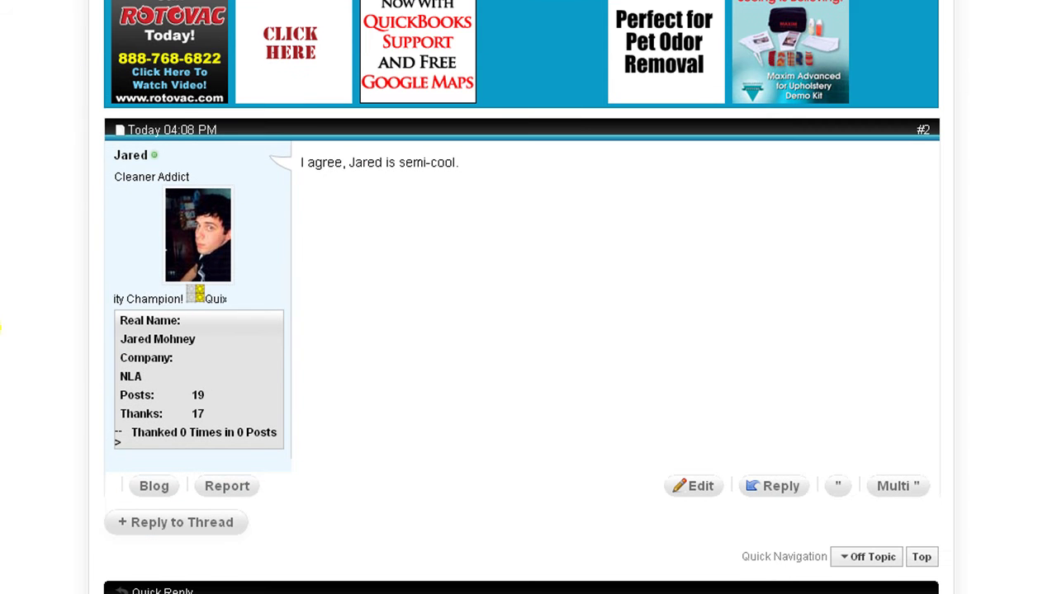
scroll(7, 363, down, 2)
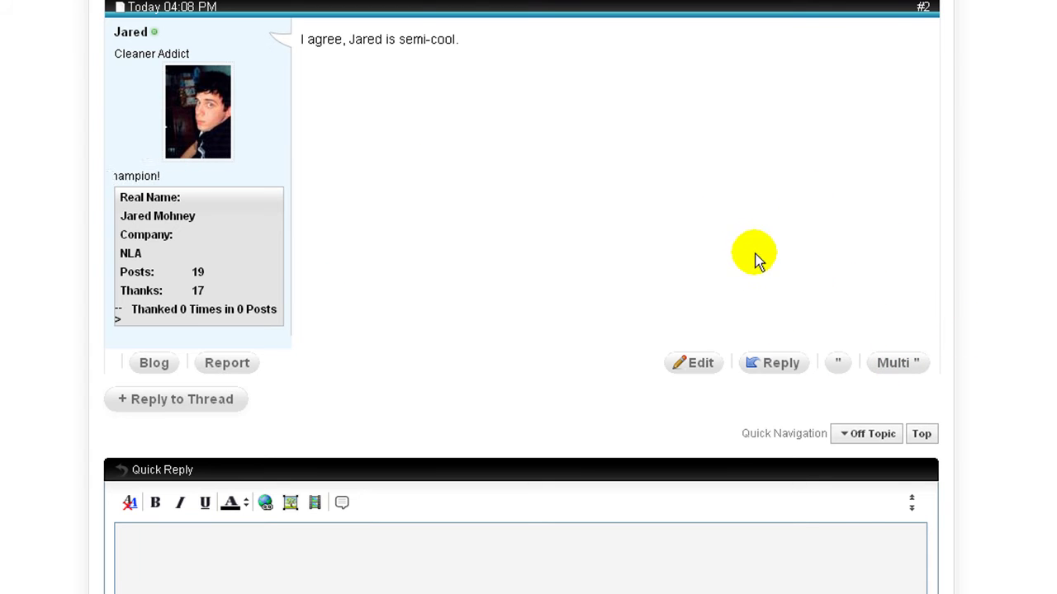
Step: Open reply #2 in the inline editor and place the cursor after its existing sentence
click(703, 364)
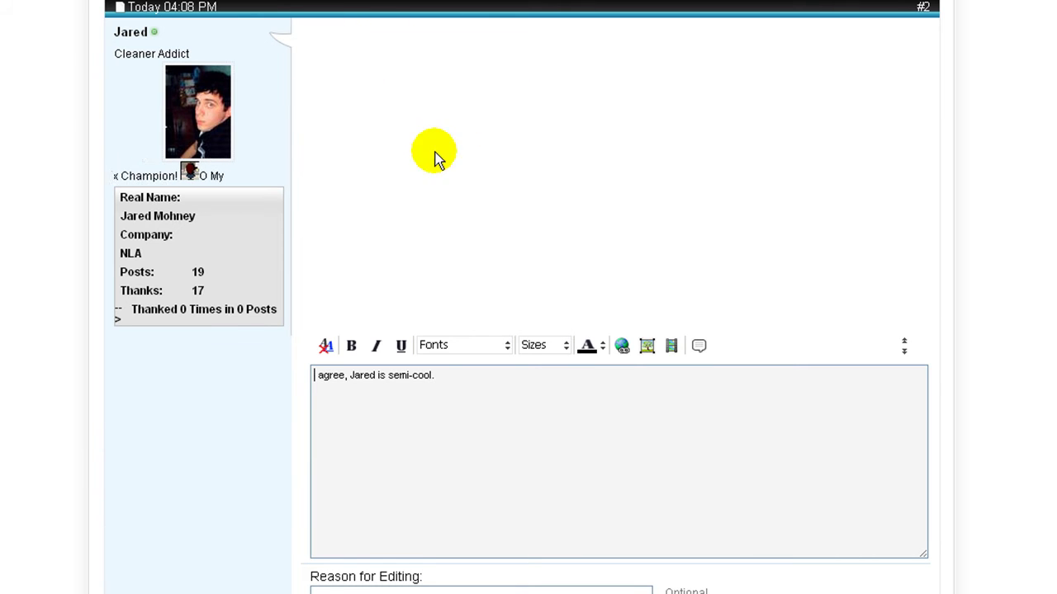
click(433, 347)
click(445, 376)
drag(436, 375, 309, 376)
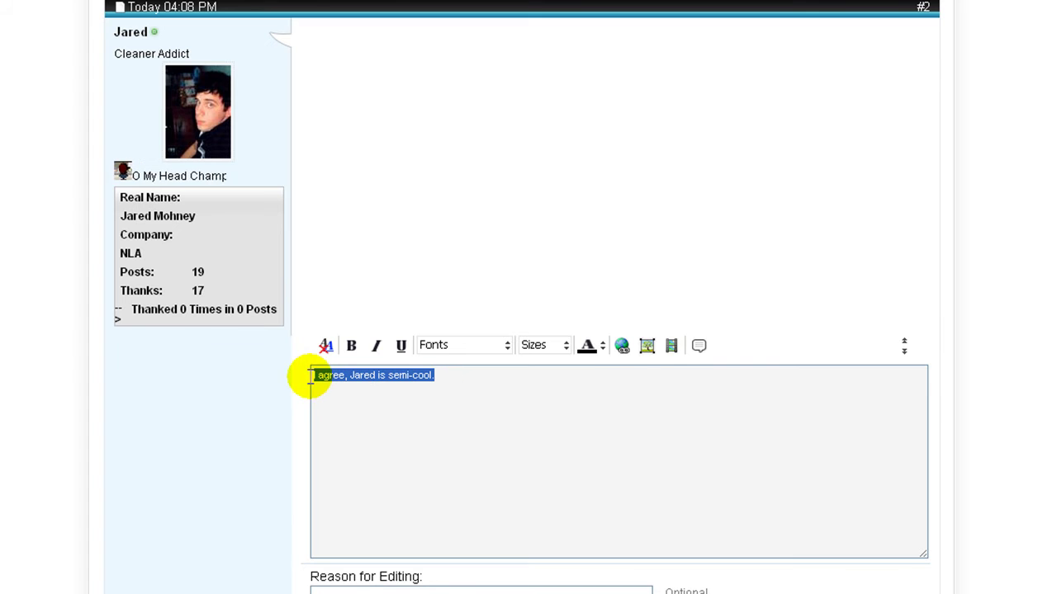
scroll(545, 413, down, 3)
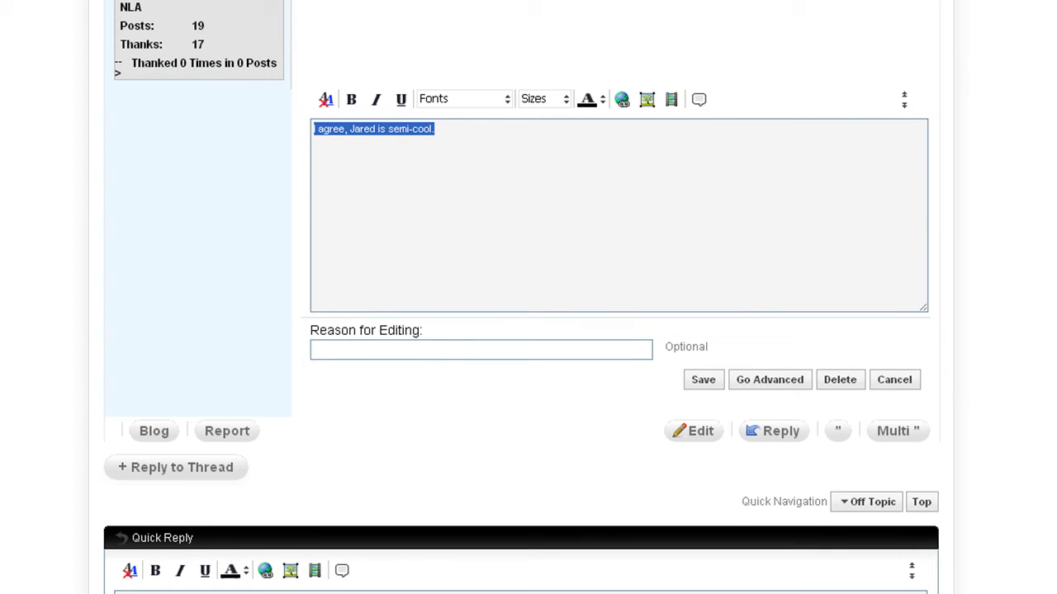
scroll(361, 585, down, 2)
scroll(371, 584, up, 3)
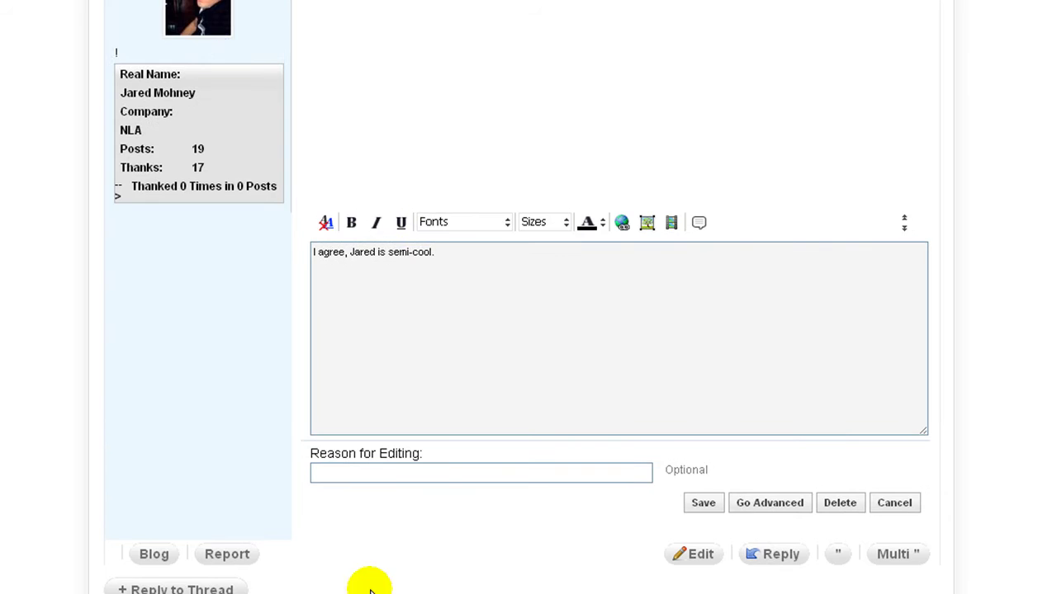
click(454, 259)
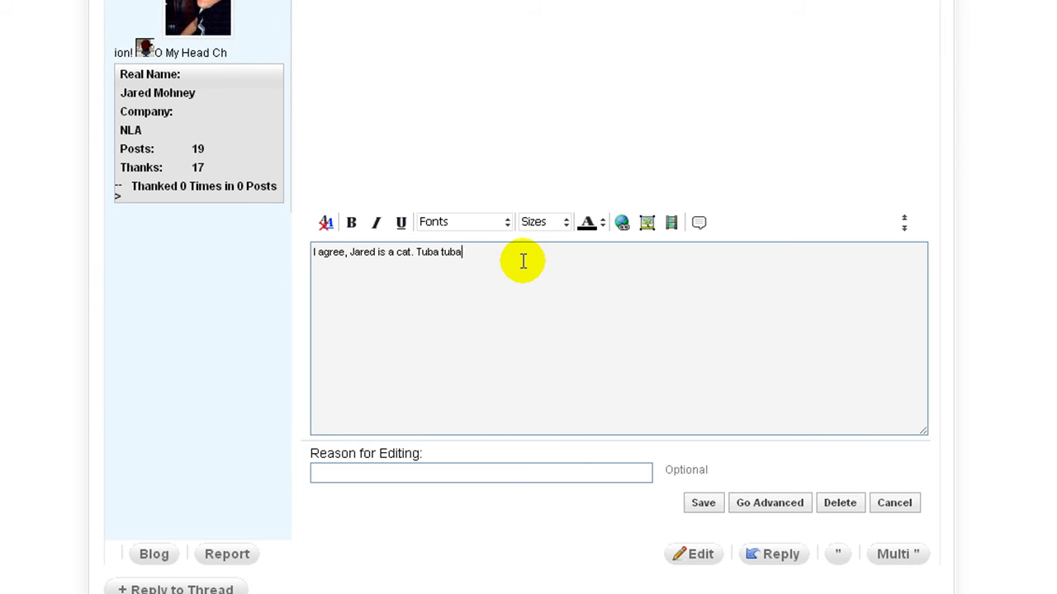
Step: Clear the added line so reply #2 reads 'You are wrong. You wrong are!', then review it
triple_click(523, 261)
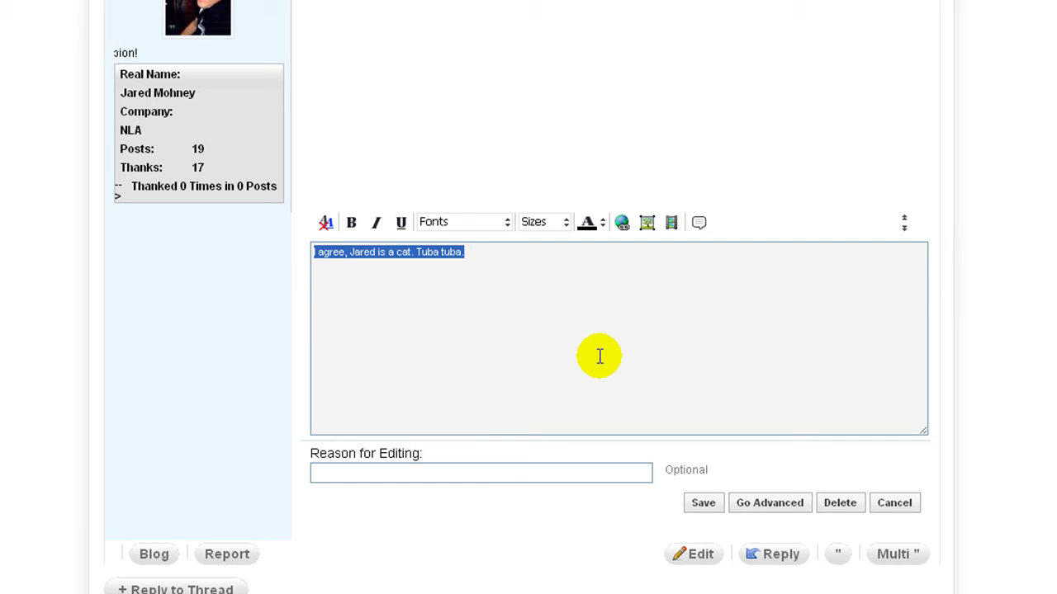
key(BackSpace)
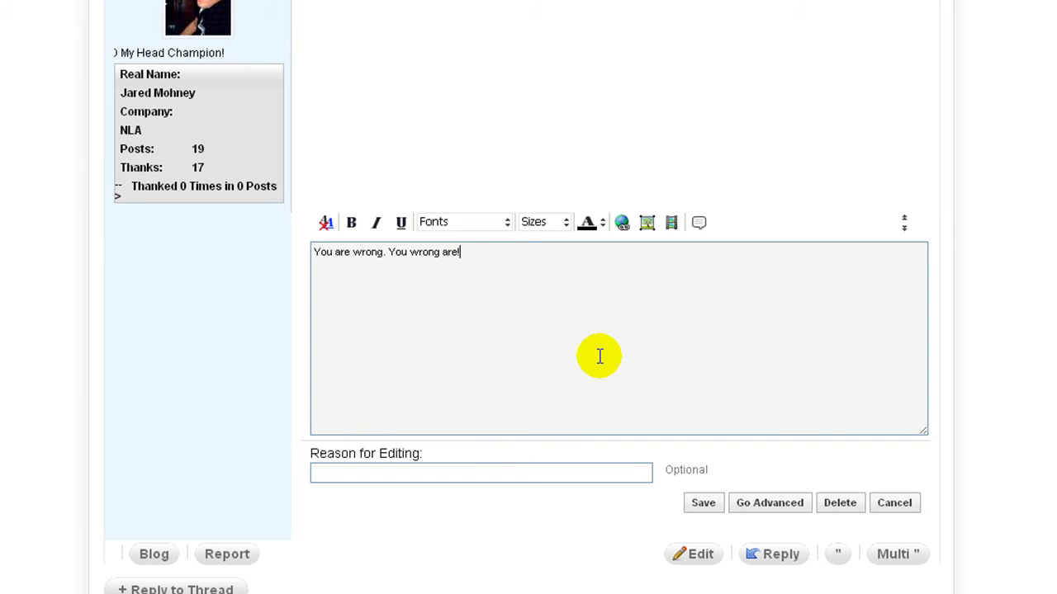
scroll(600, 355, down, 3)
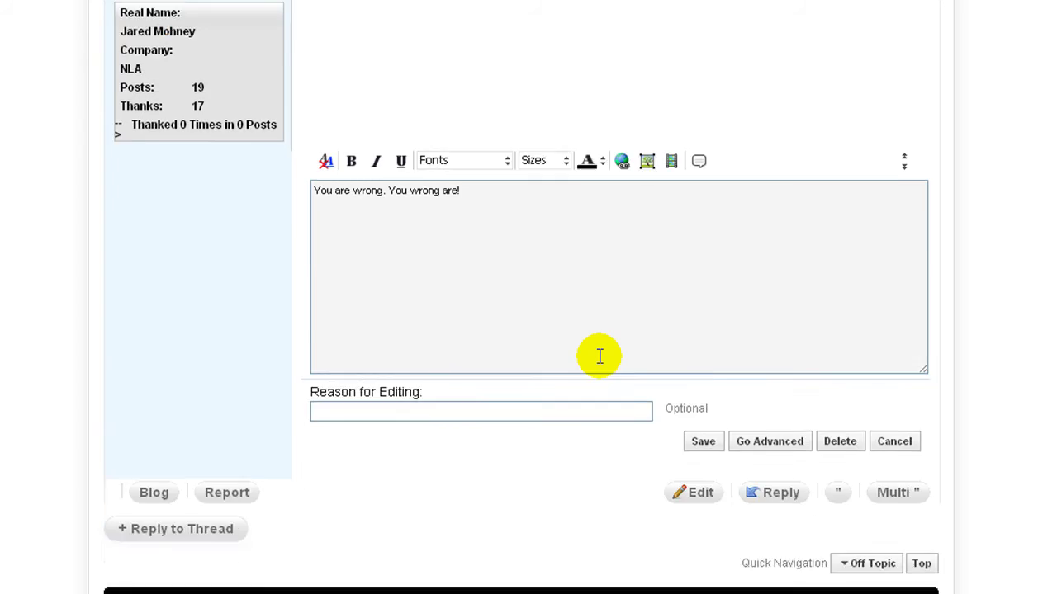
scroll(604, 361, up, 5)
scroll(515, 435, down, 3)
scroll(519, 319, up, 4)
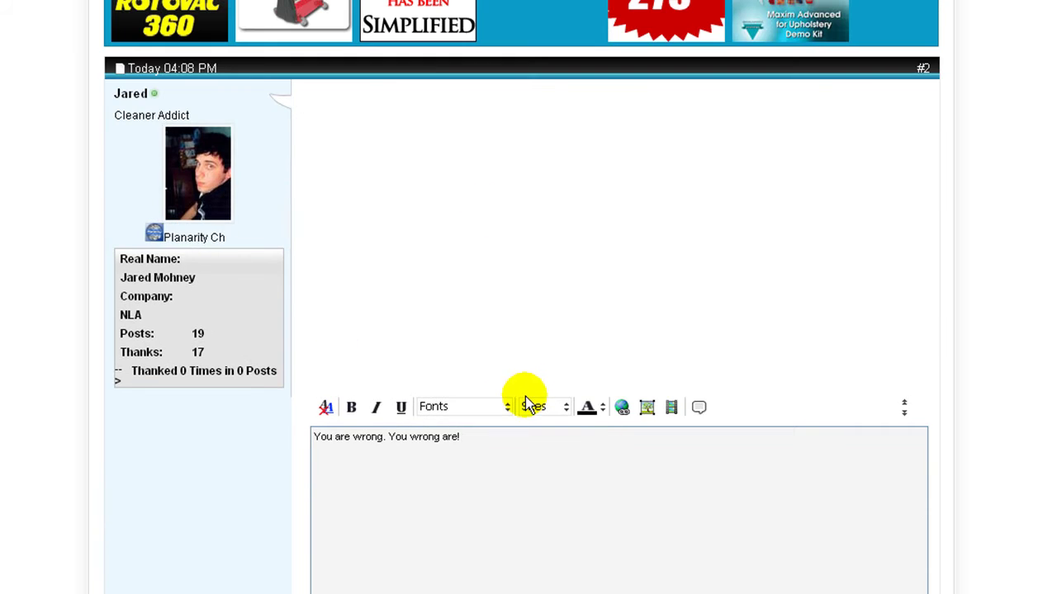
scroll(590, 229, up, 6)
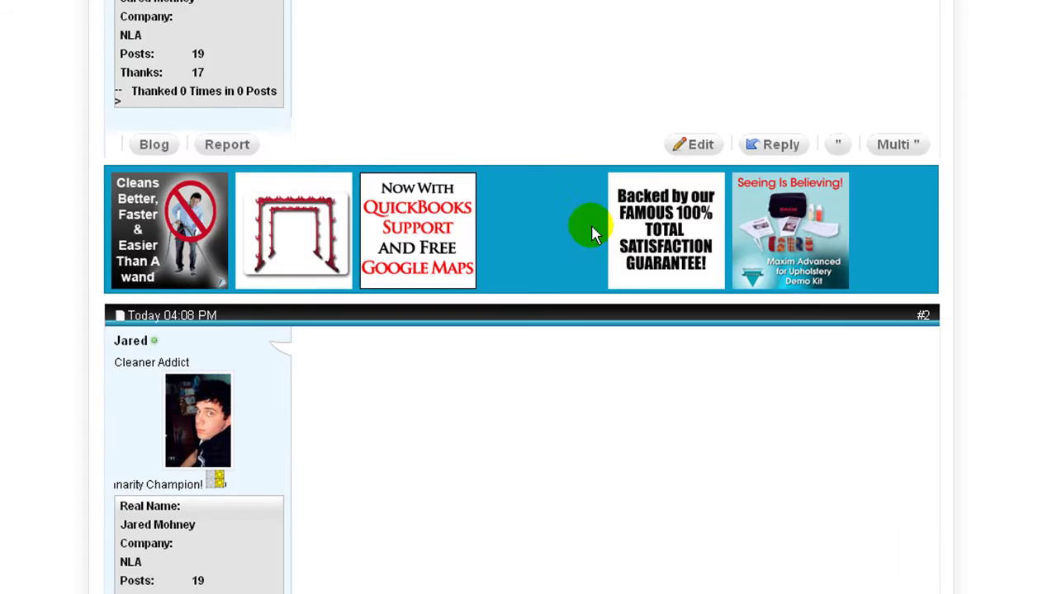
scroll(367, 140, down, 3)
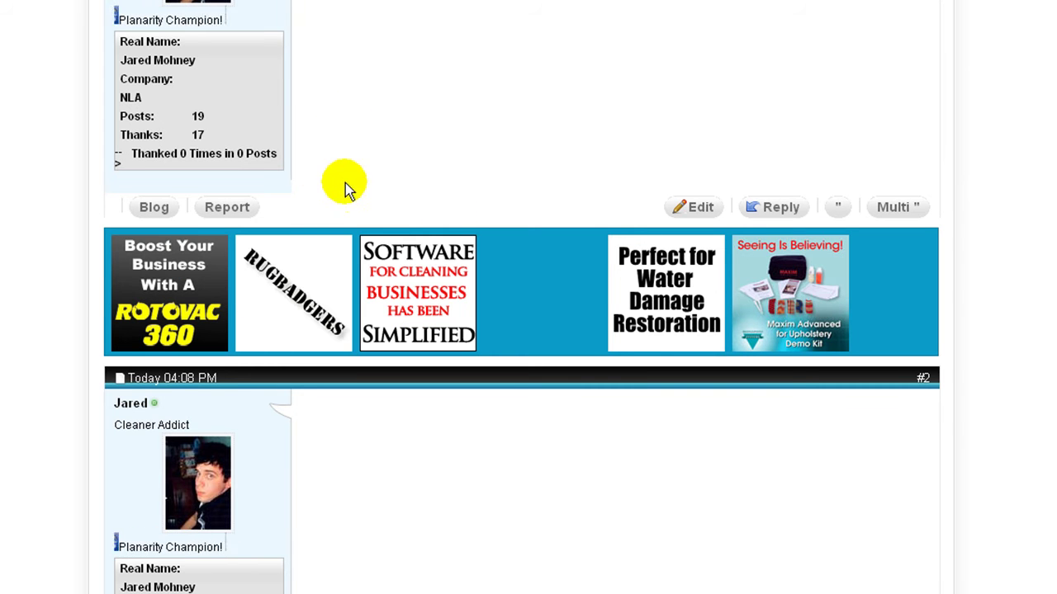
scroll(347, 190, down, 3)
scroll(347, 190, down, 4)
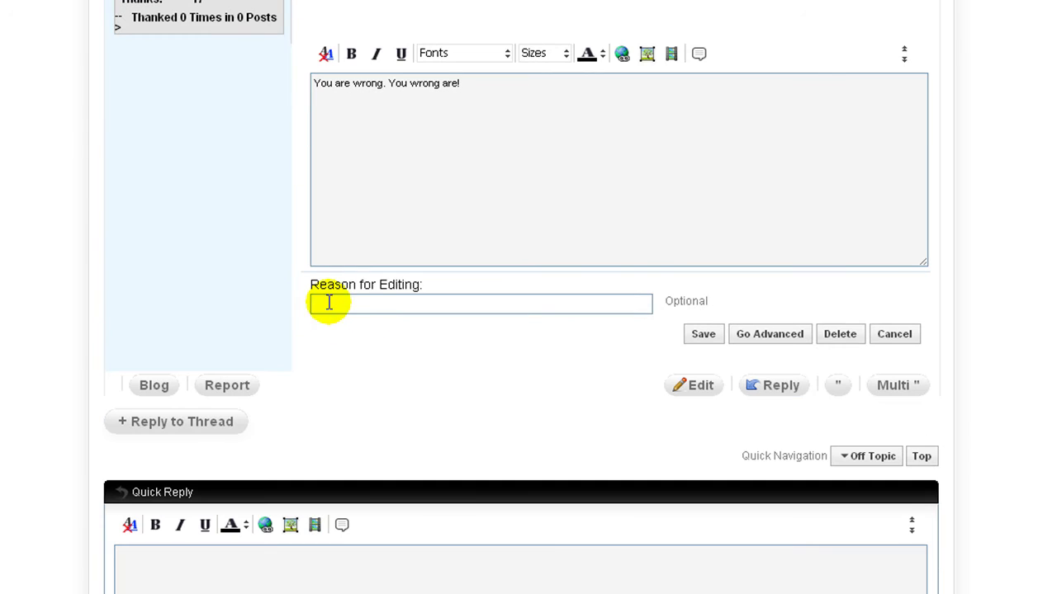
Step: Enter 'Tuba is not a word.' as the edit reason and save reply #2
click(328, 302)
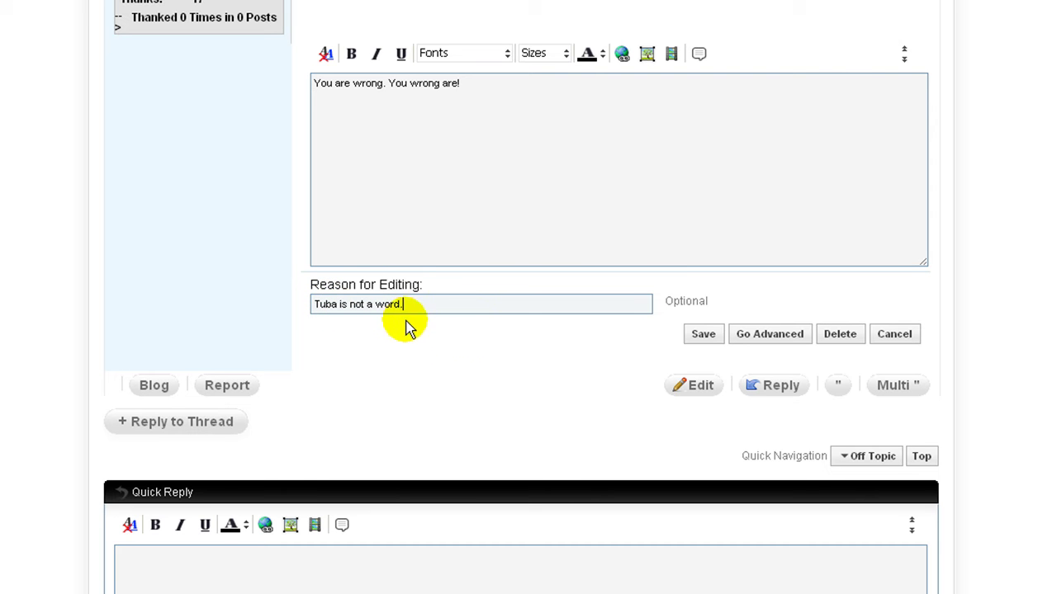
click(700, 335)
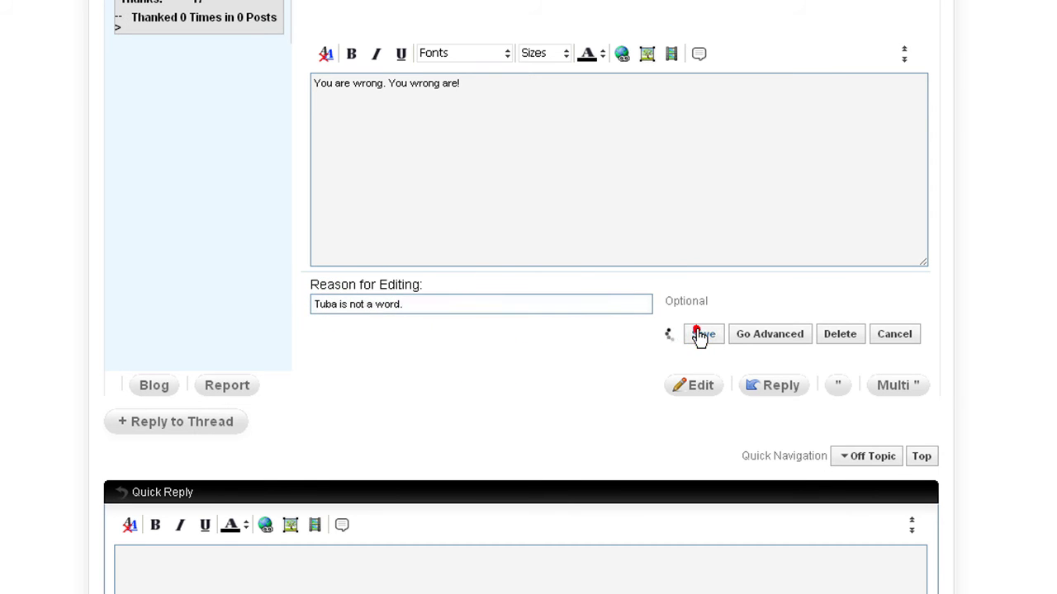
Step: Scroll back up to the opening post and open it in the inline editor
scroll(460, 225, up, 10)
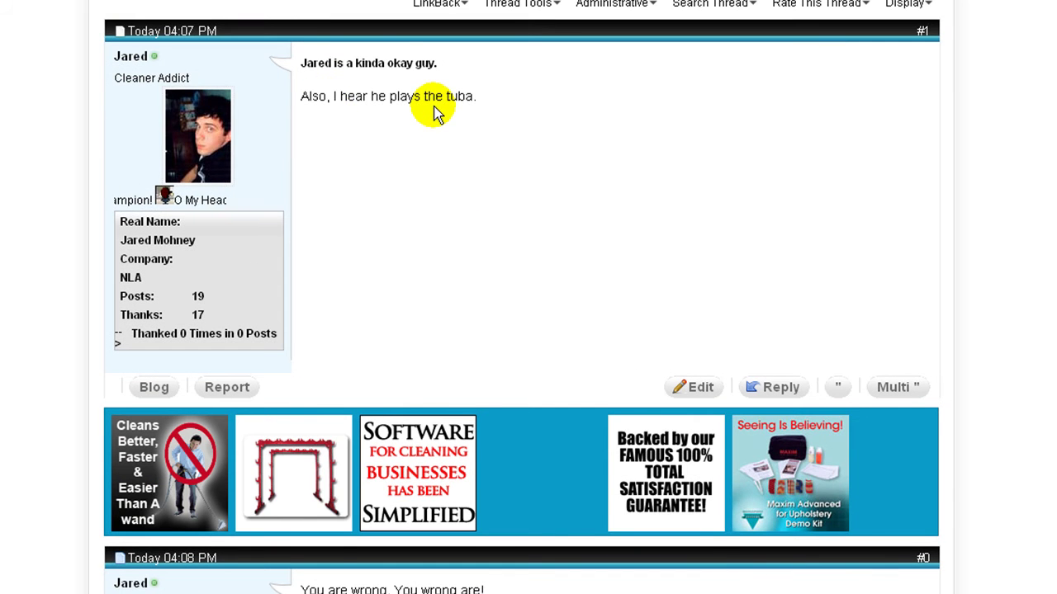
scroll(431, 107, down, 5)
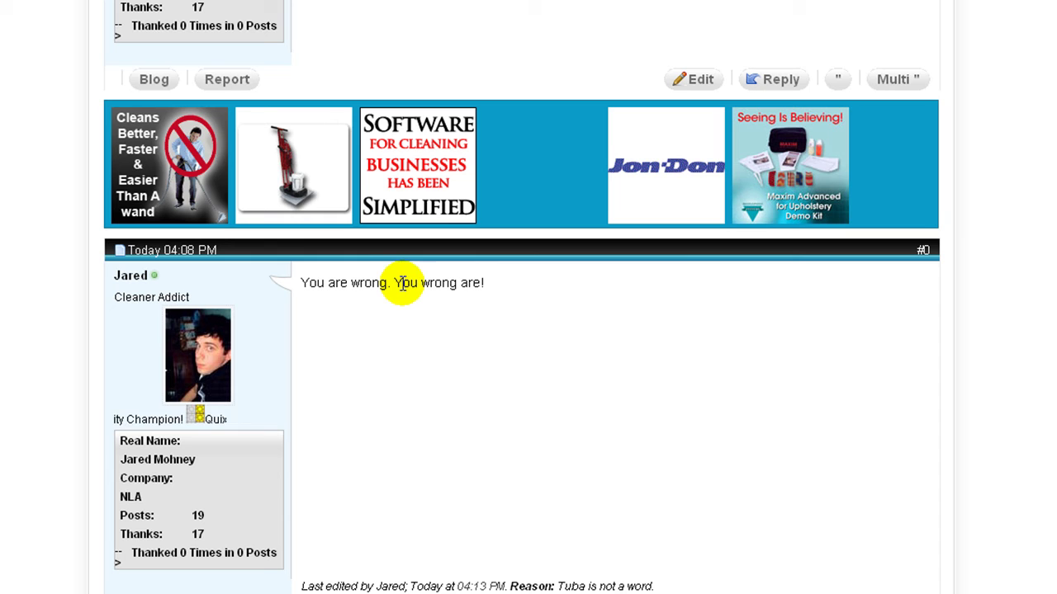
scroll(515, 295, down, 3)
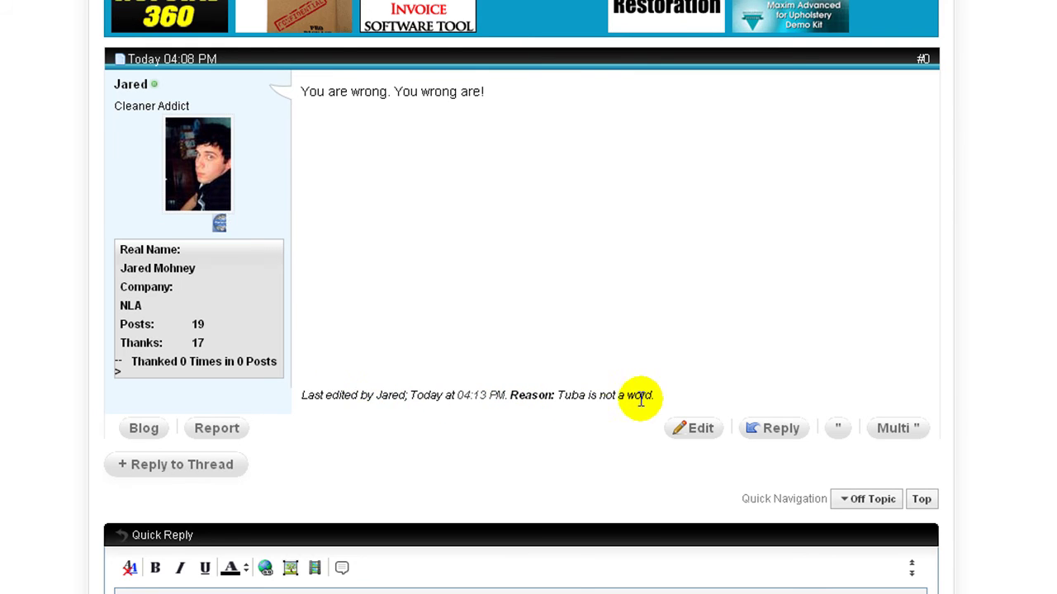
scroll(551, 410, up, 1)
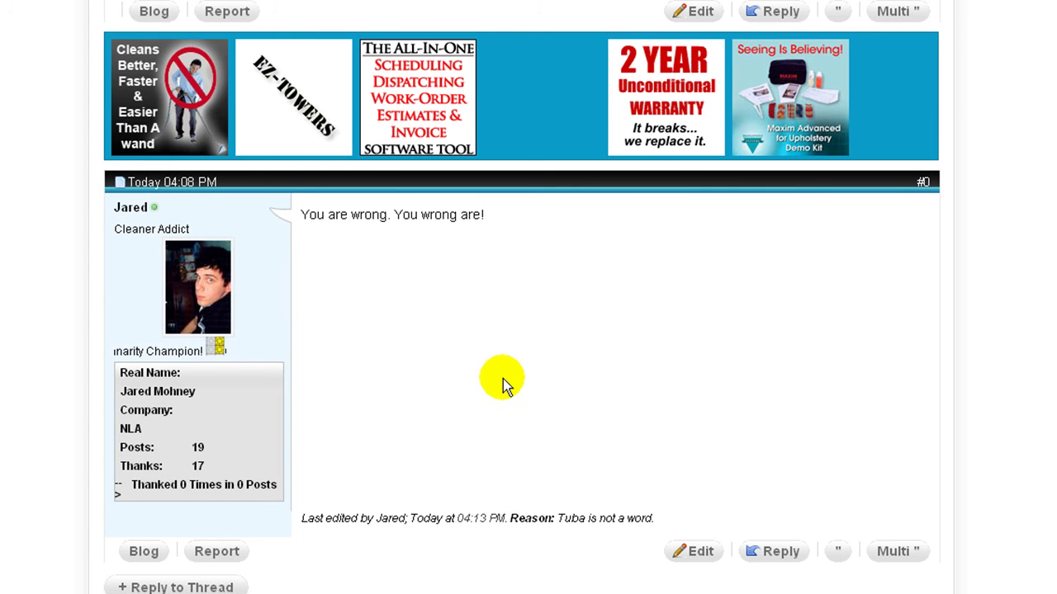
scroll(502, 382, up, 5)
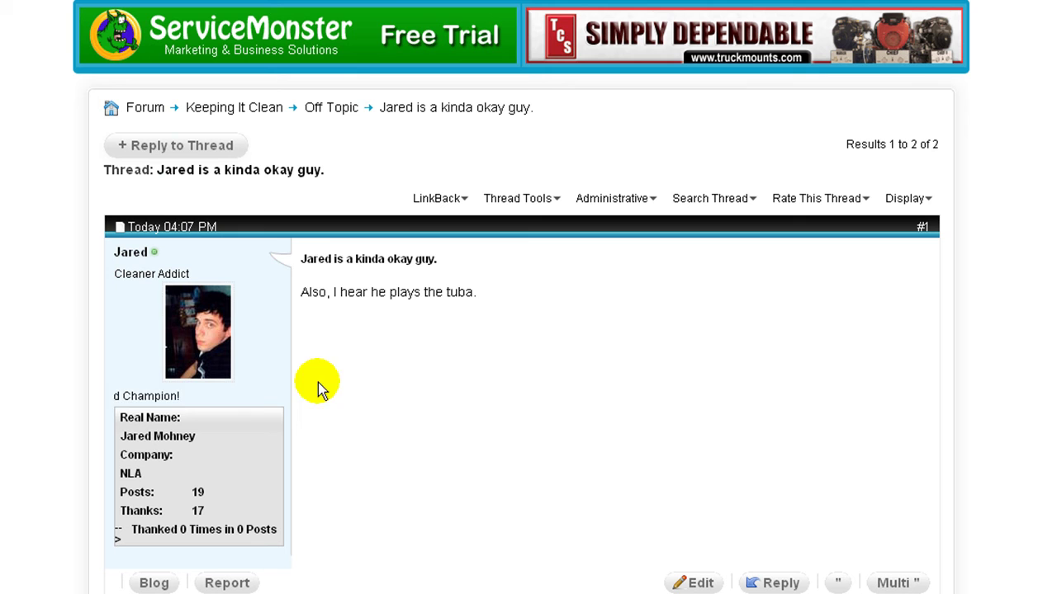
drag(305, 259, 457, 262)
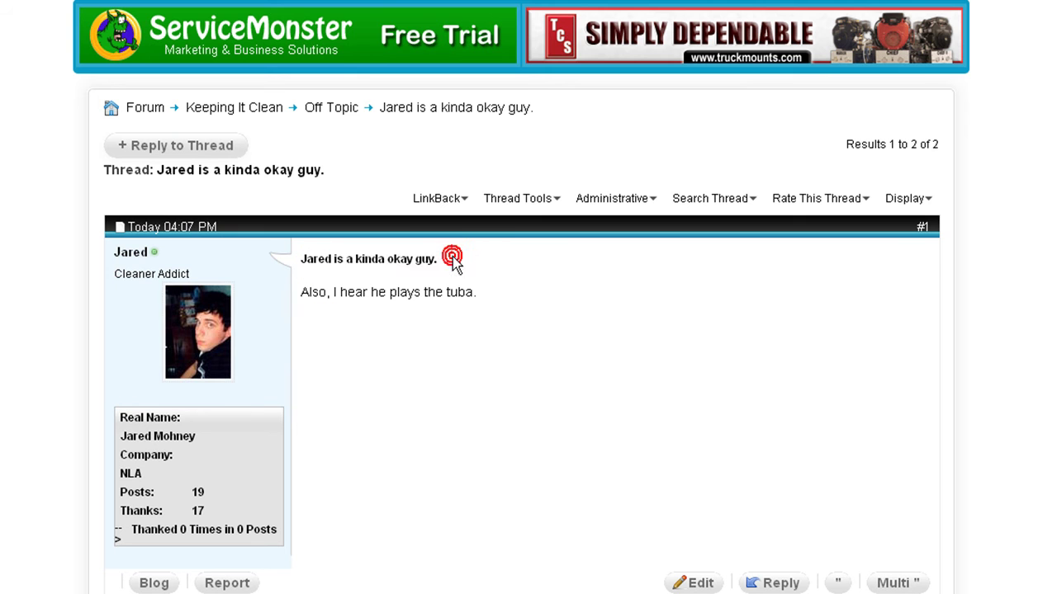
triple_click(455, 258)
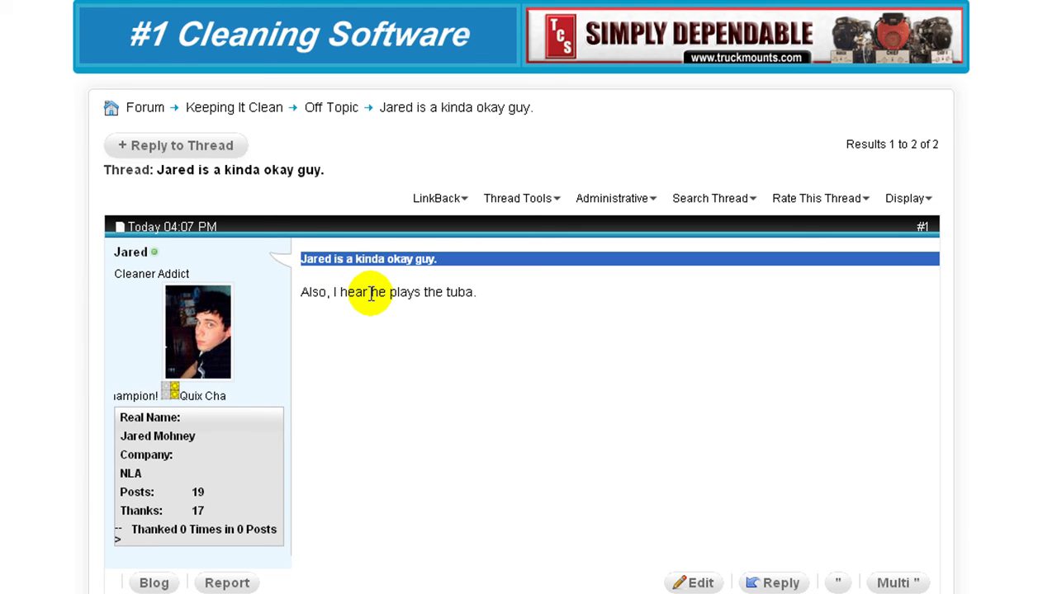
click(687, 581)
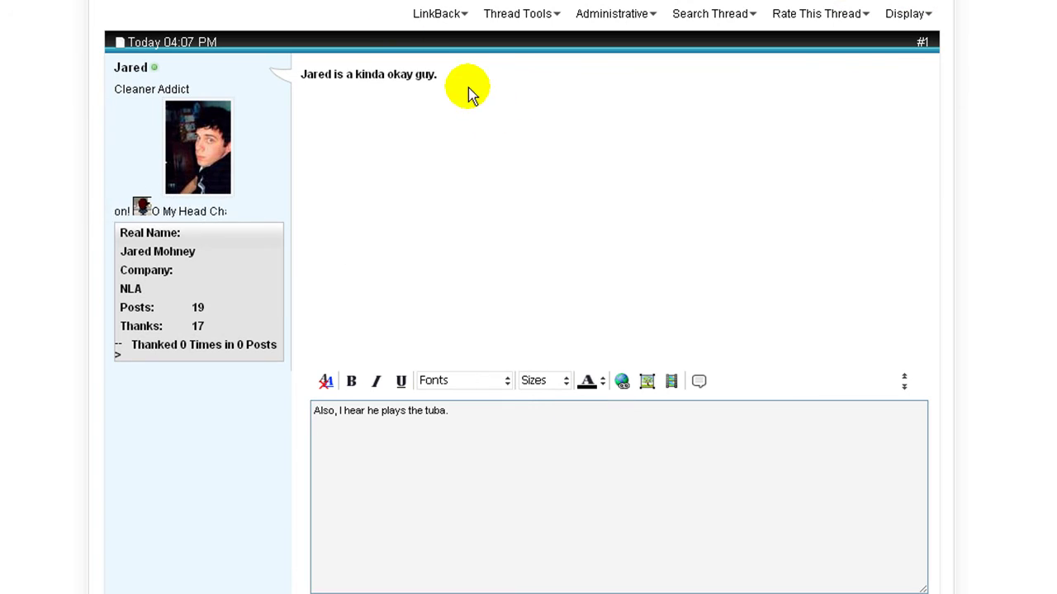
Step: Switch the opening post to the advanced edit page with its title and message fields
drag(472, 72, 302, 61)
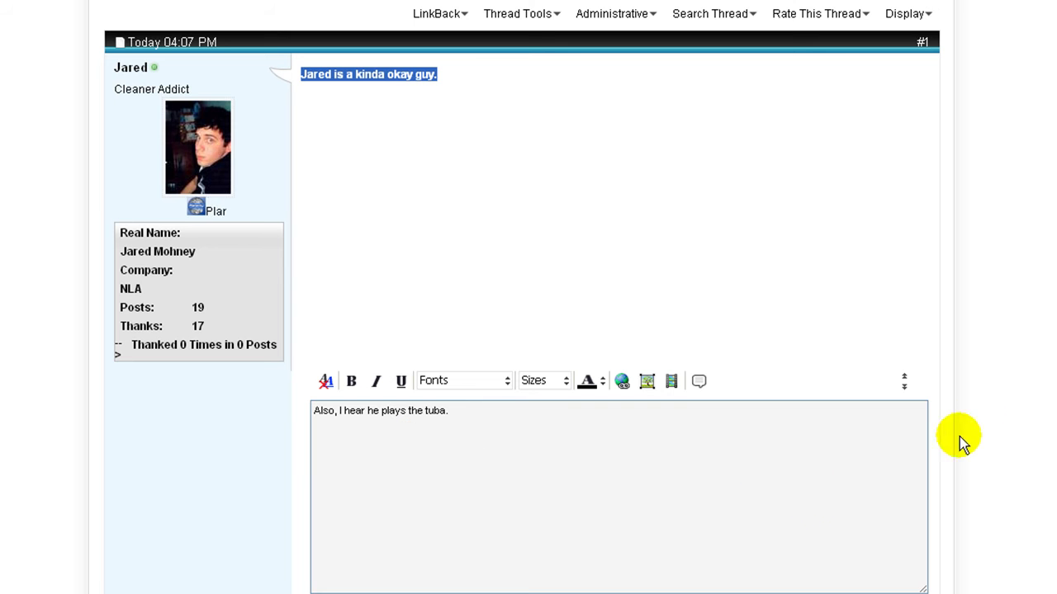
click(981, 408)
scroll(982, 409, down, 2)
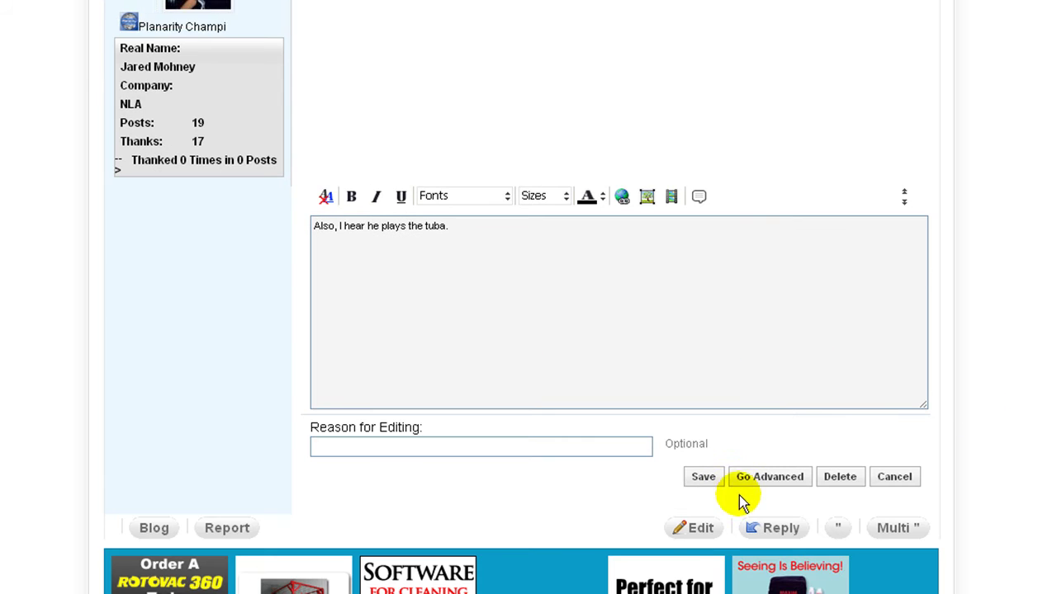
scroll(779, 488, up, 2)
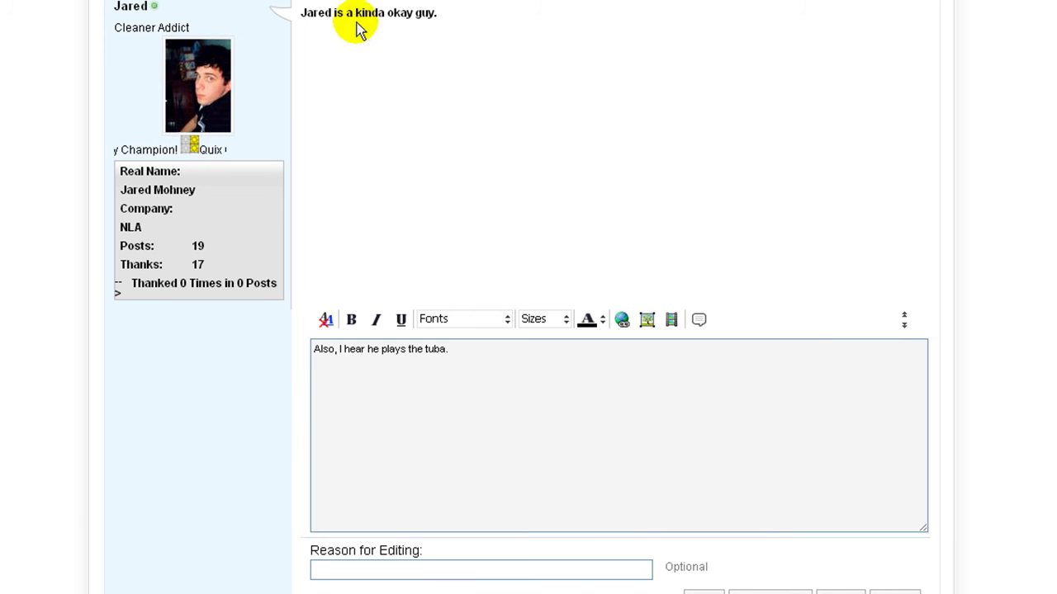
scroll(708, 396, down, 3)
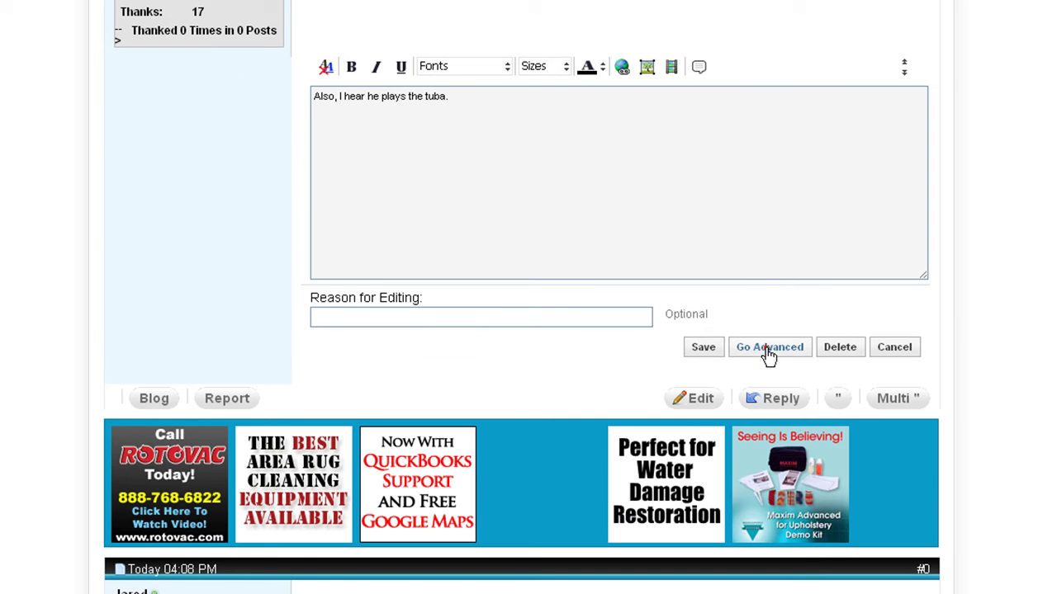
scroll(528, 330, down, 5)
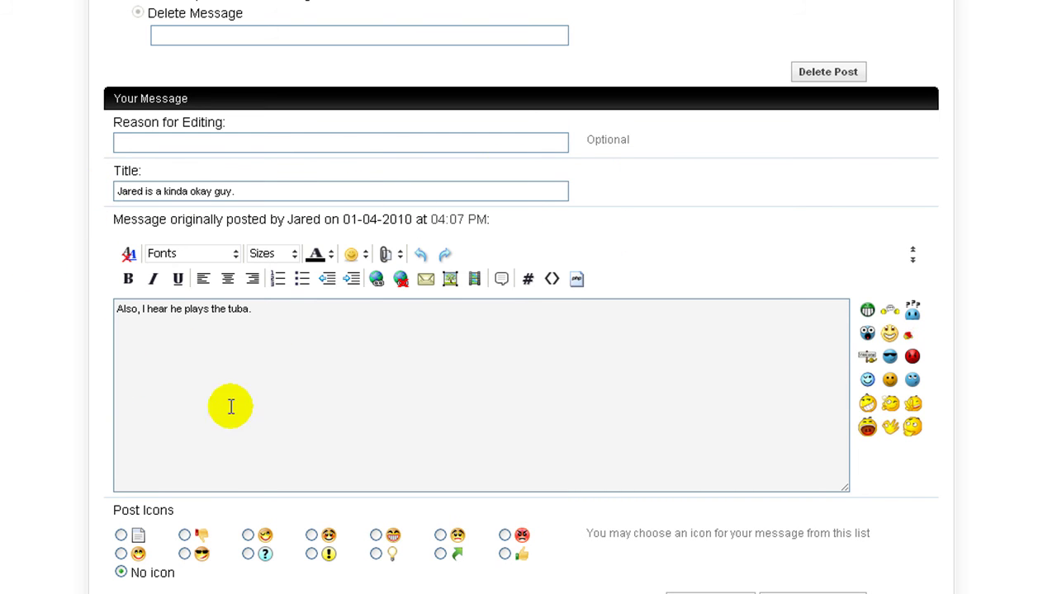
Step: Replace the ending of the thread title, typing 'abso' in its place
scroll(203, 325, up, 3)
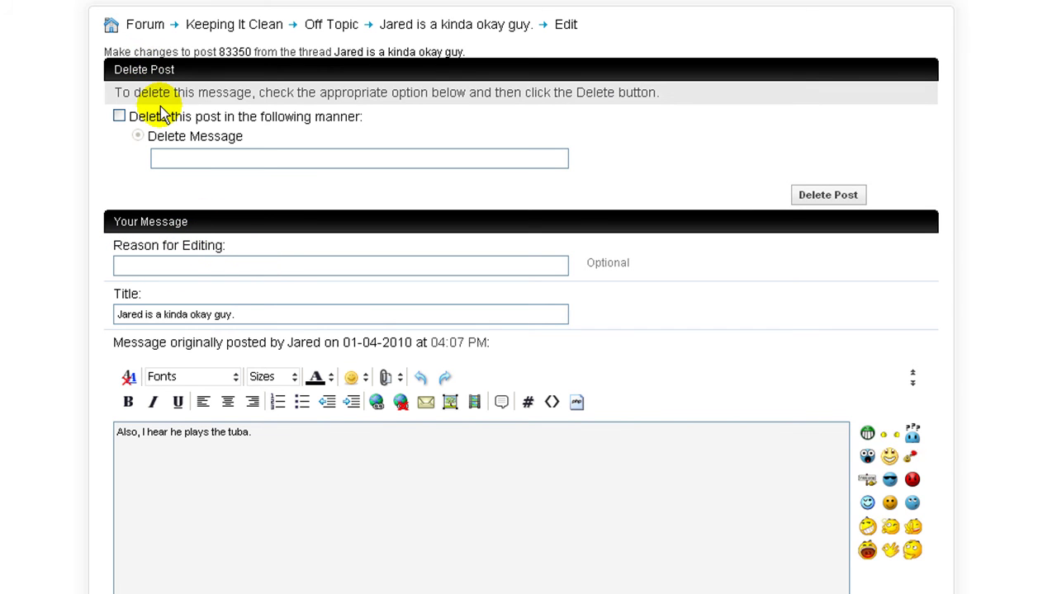
scroll(163, 122, down, 4)
drag(261, 9, 186, 9)
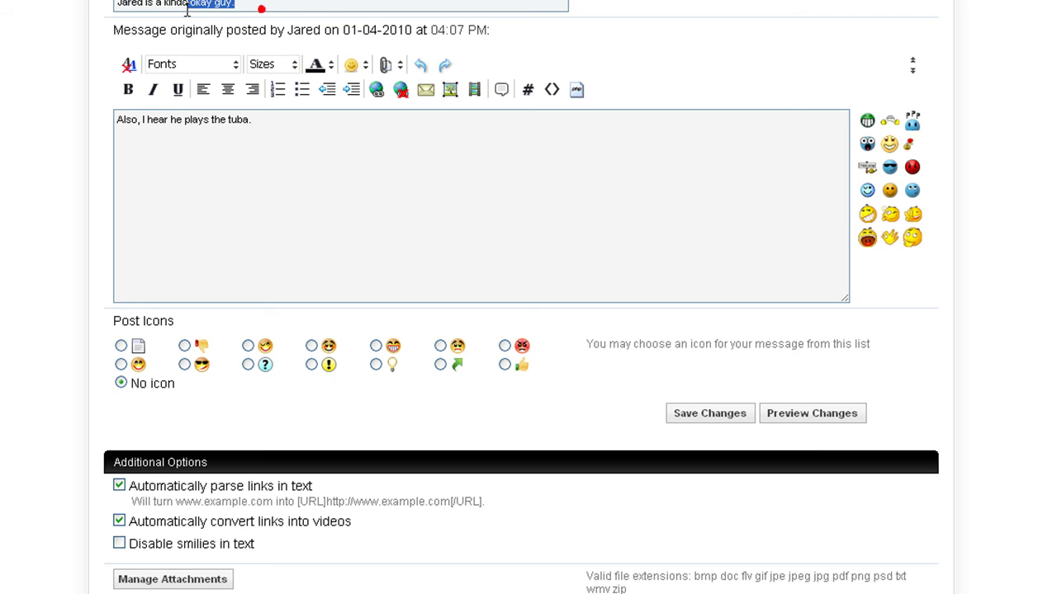
key(BackSpace)
text(absolutel)
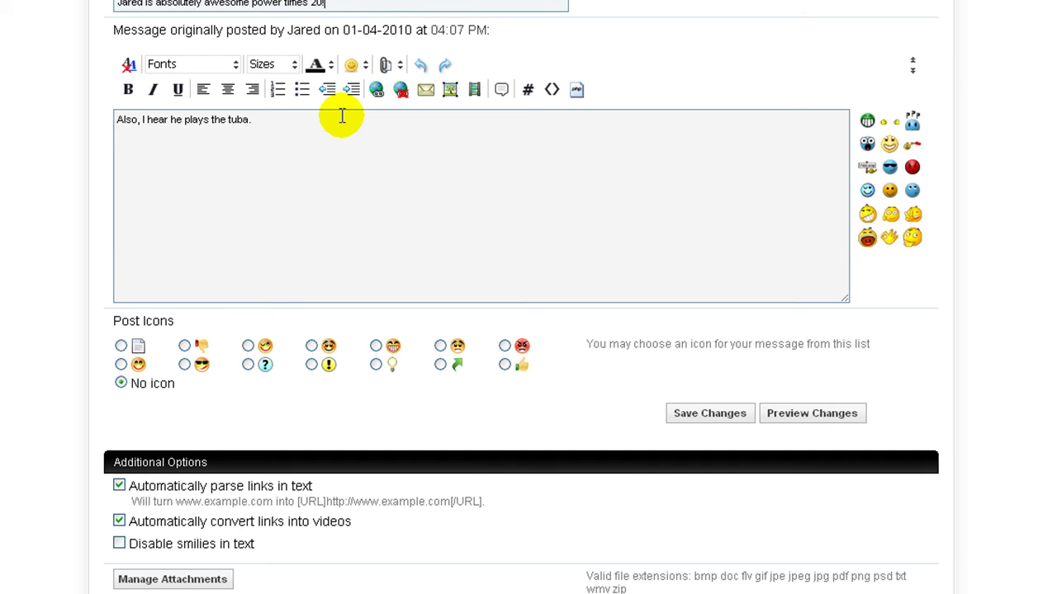
Step: Edit the message to read 'Also, I hear he plays the computer.' and save the changes
drag(284, 123, 225, 120)
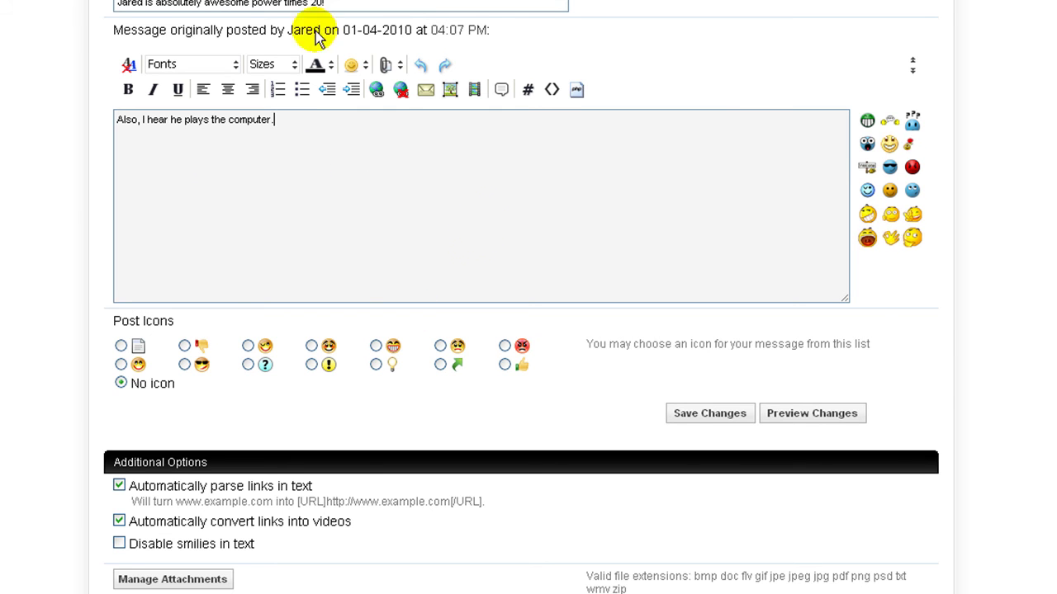
scroll(272, 252, up, 3)
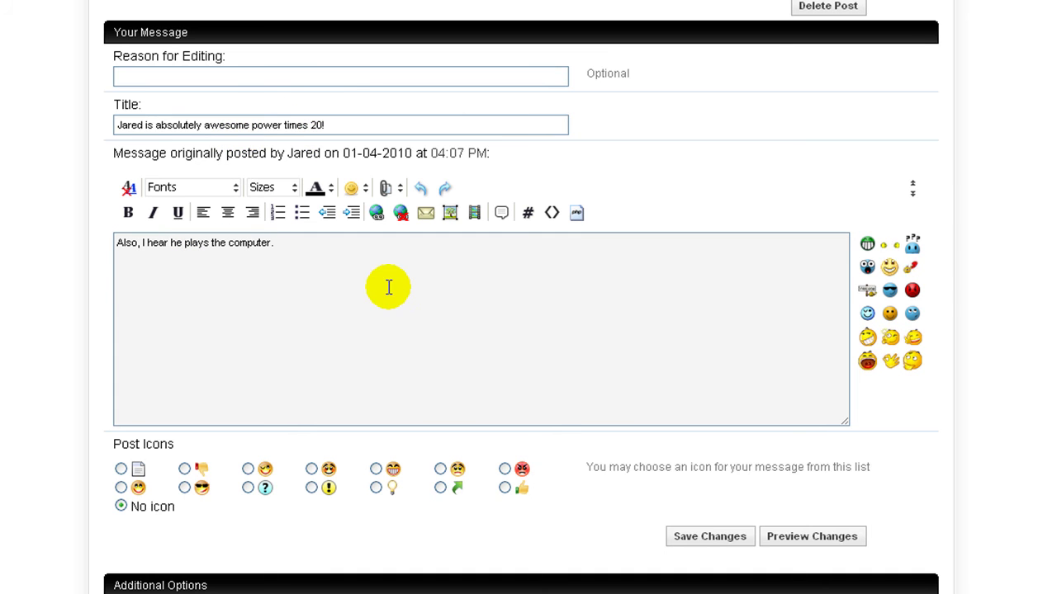
scroll(380, 280, down, 3)
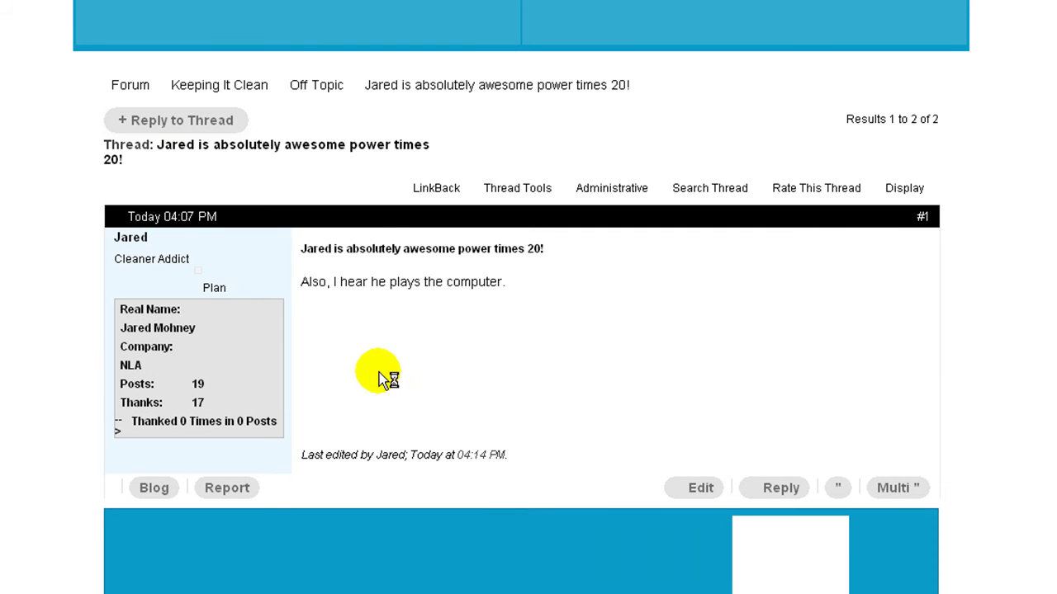
drag(301, 249, 292, 315)
scroll(377, 342, down, 7)
scroll(378, 342, up, 9)
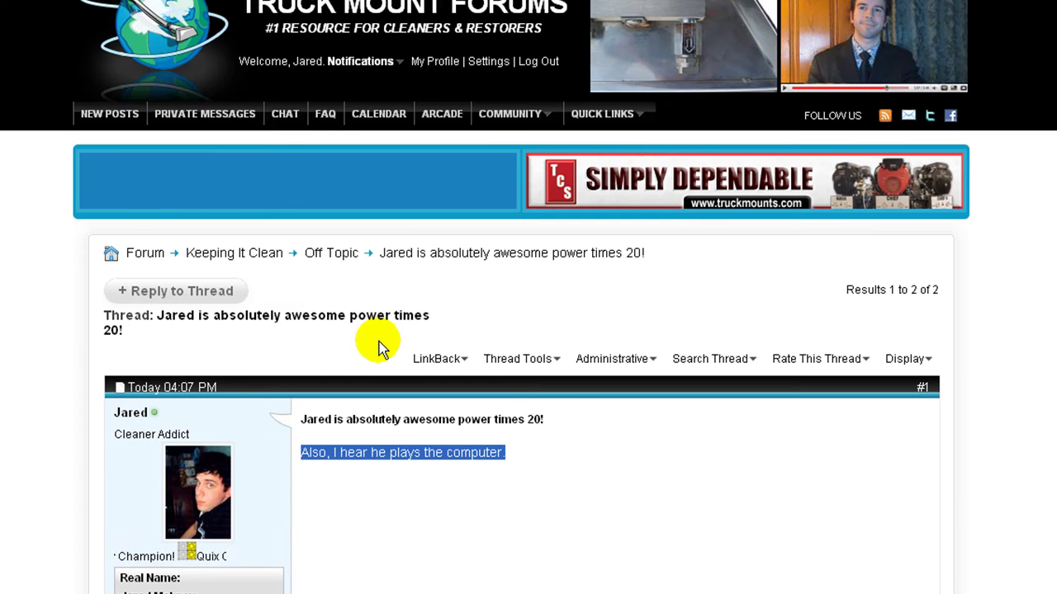
scroll(377, 342, down, 2)
scroll(377, 344, down, 5)
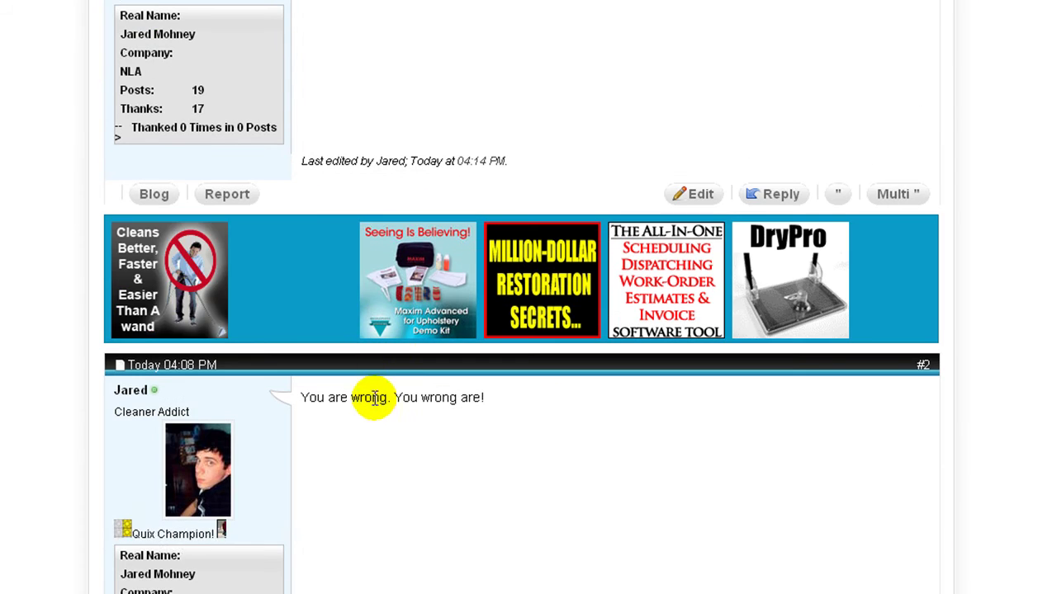
scroll(361, 192, up, 2)
double_click(360, 190)
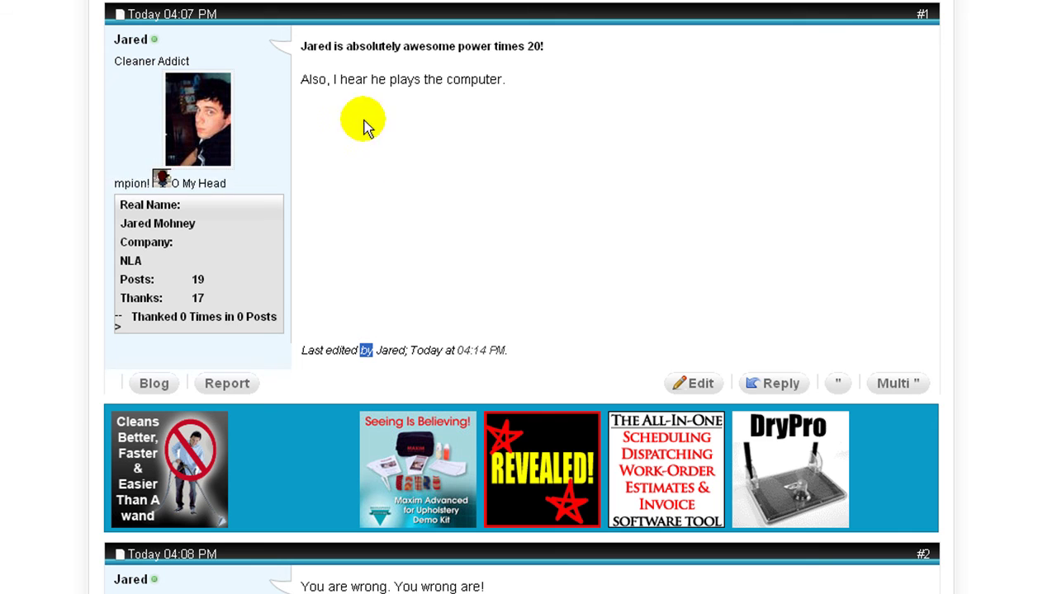
scroll(444, 217, down, 2)
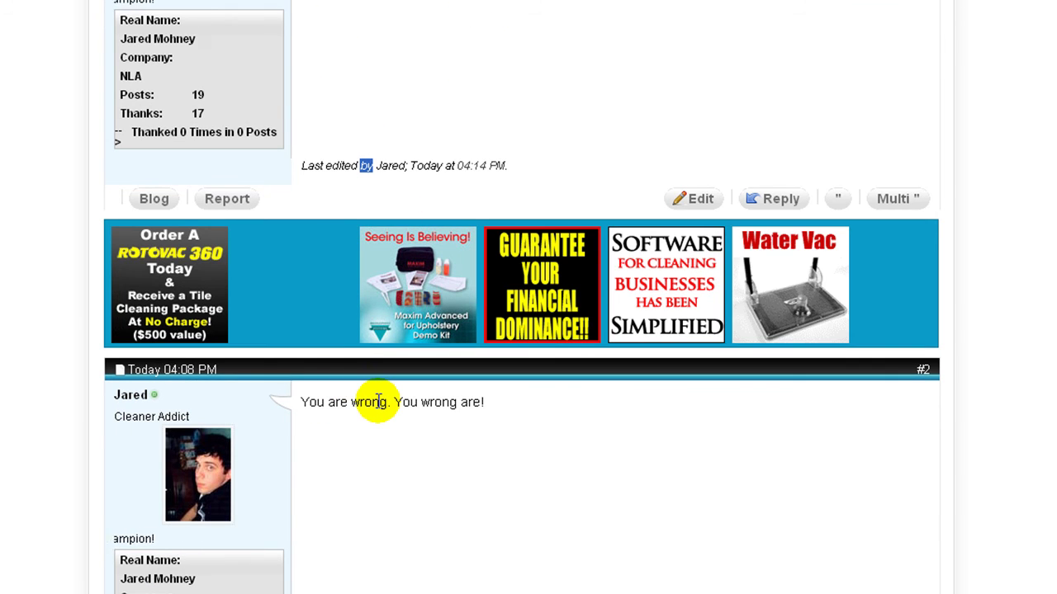
scroll(377, 402, up, 1)
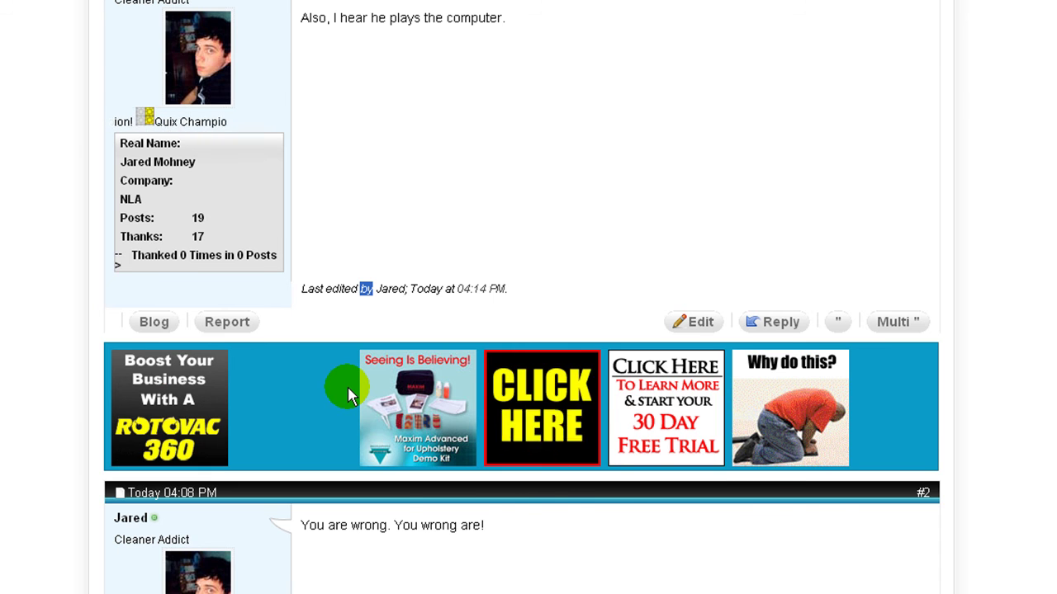
scroll(348, 396, up, 3)
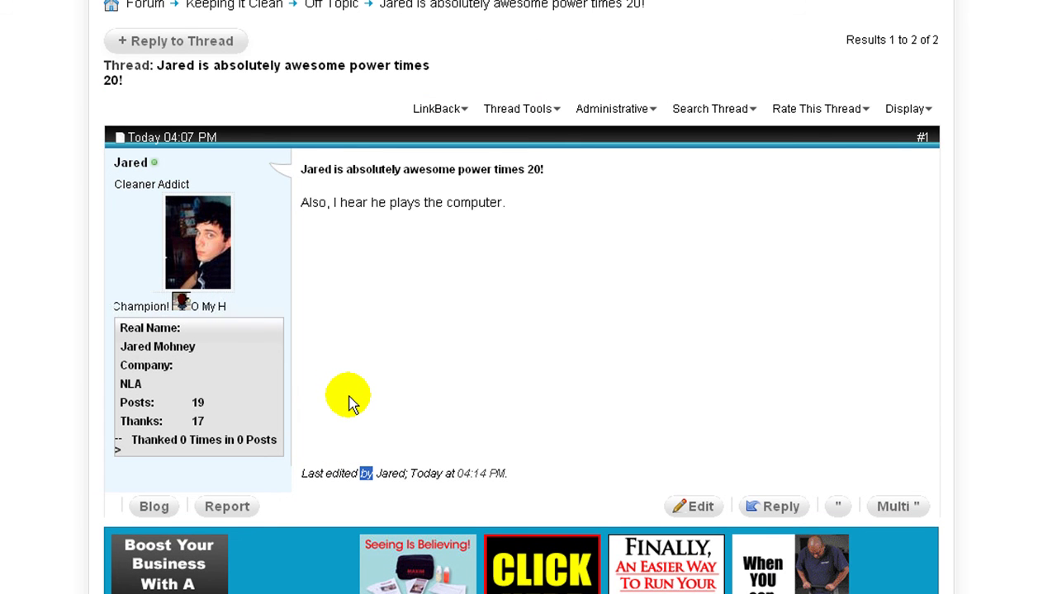
scroll(347, 403, down, 6)
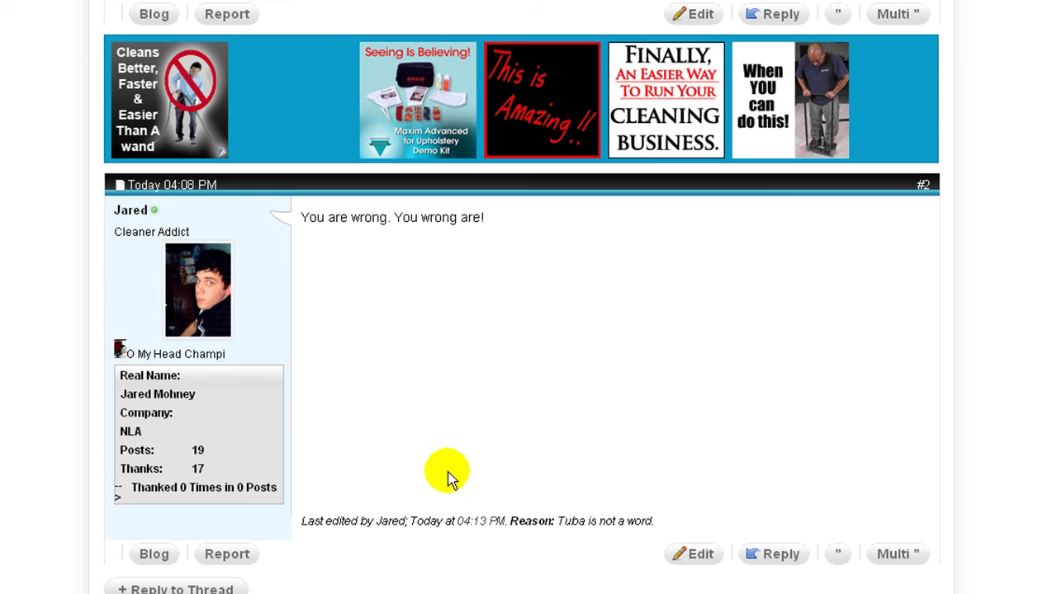
Step: Delete reply #2 using the Delete Message option, leaving only the opening post
click(712, 558)
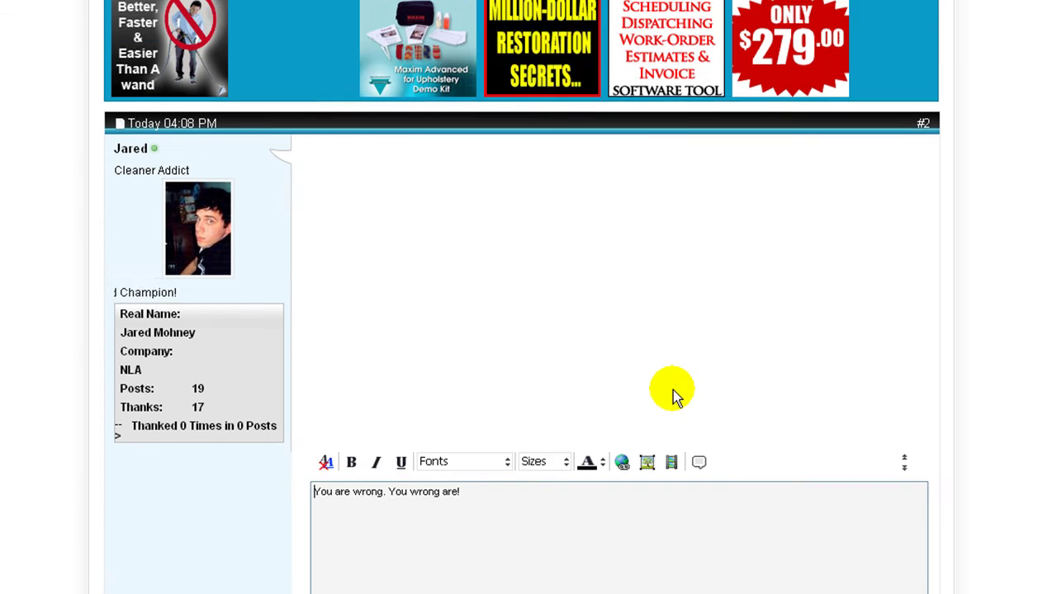
scroll(673, 390, down, 3)
click(850, 504)
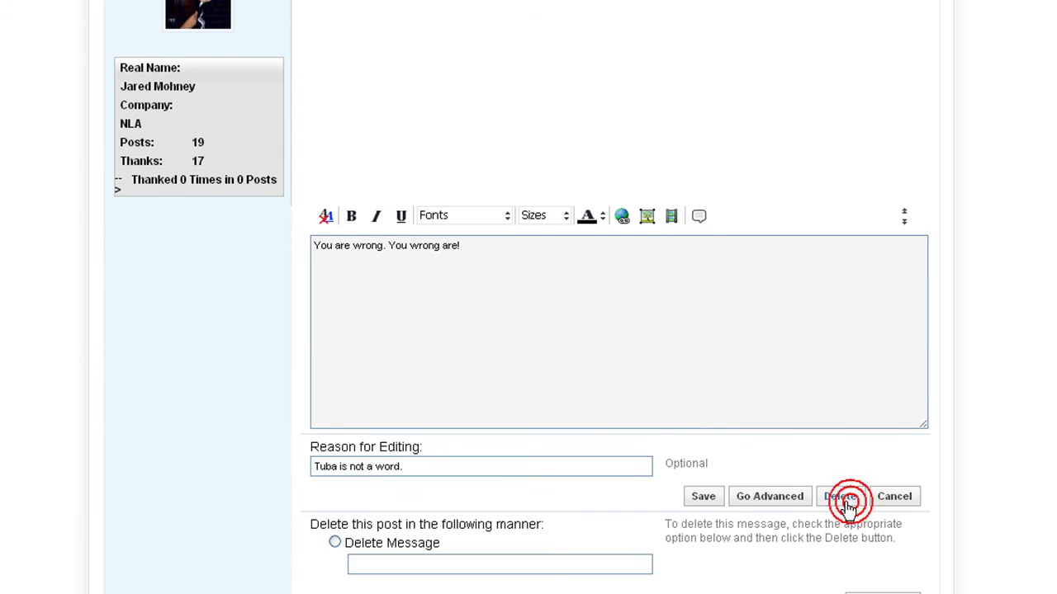
scroll(793, 511, down, 3)
click(335, 358)
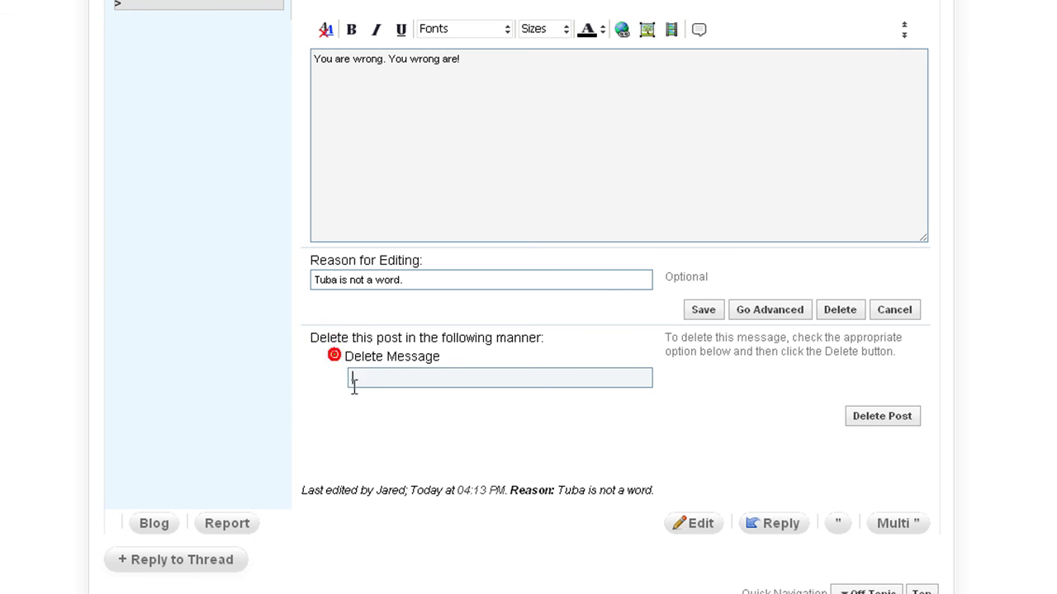
click(360, 377)
click(372, 411)
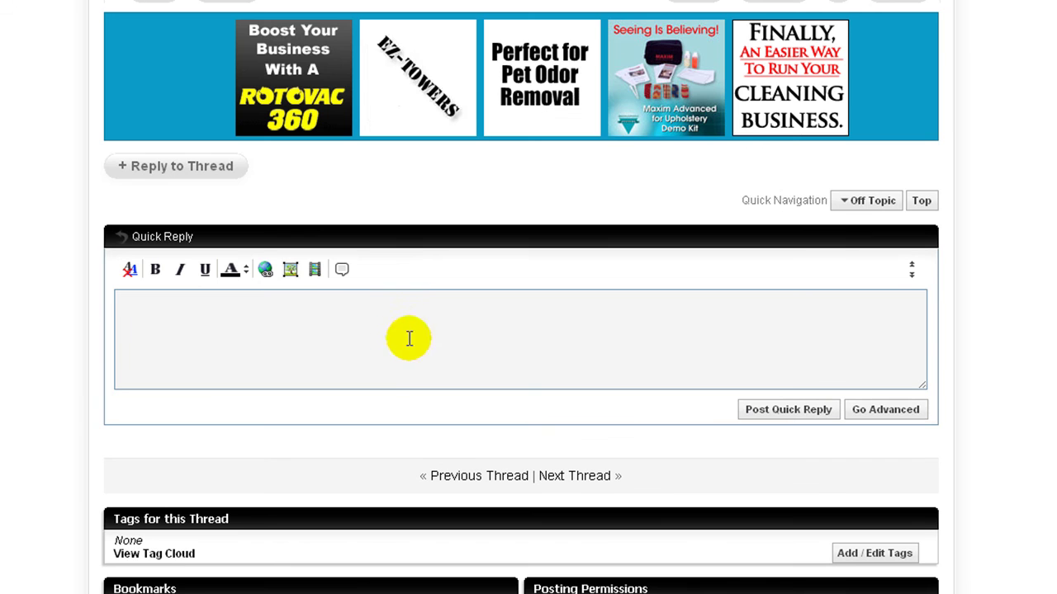
Step: Choose Delete Thread from the opening post's Administrative options and proceed to the confirmation page
scroll(404, 326, up, 6)
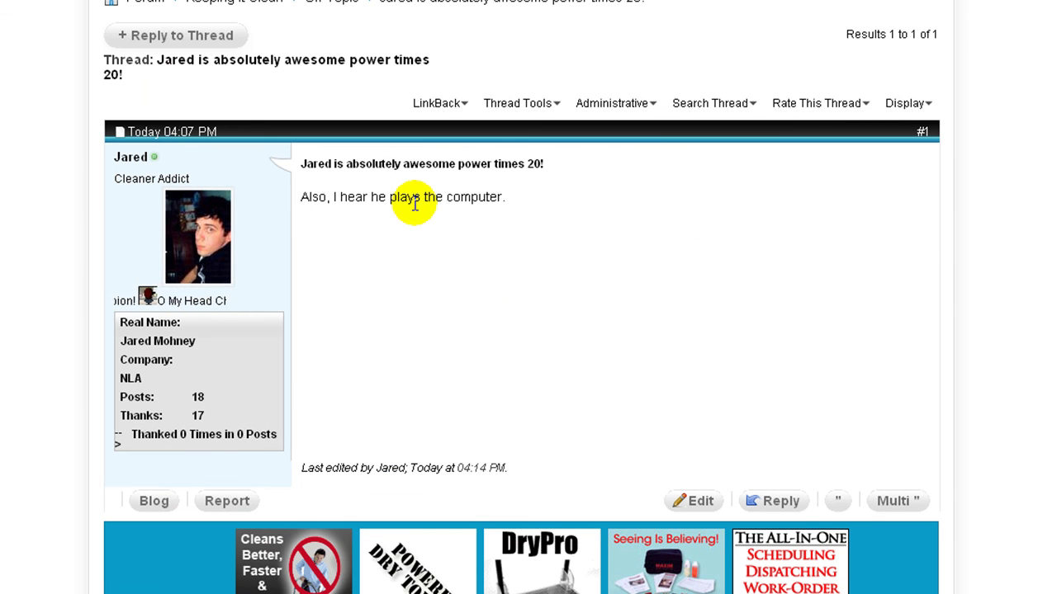
click(698, 501)
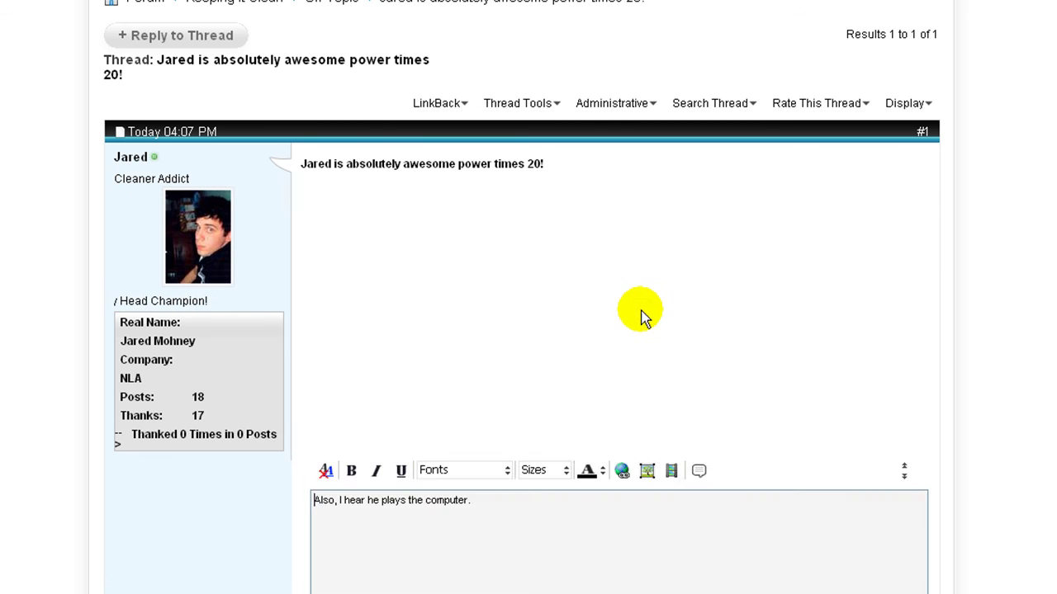
scroll(636, 309, down, 3)
scroll(999, 355, up, 4)
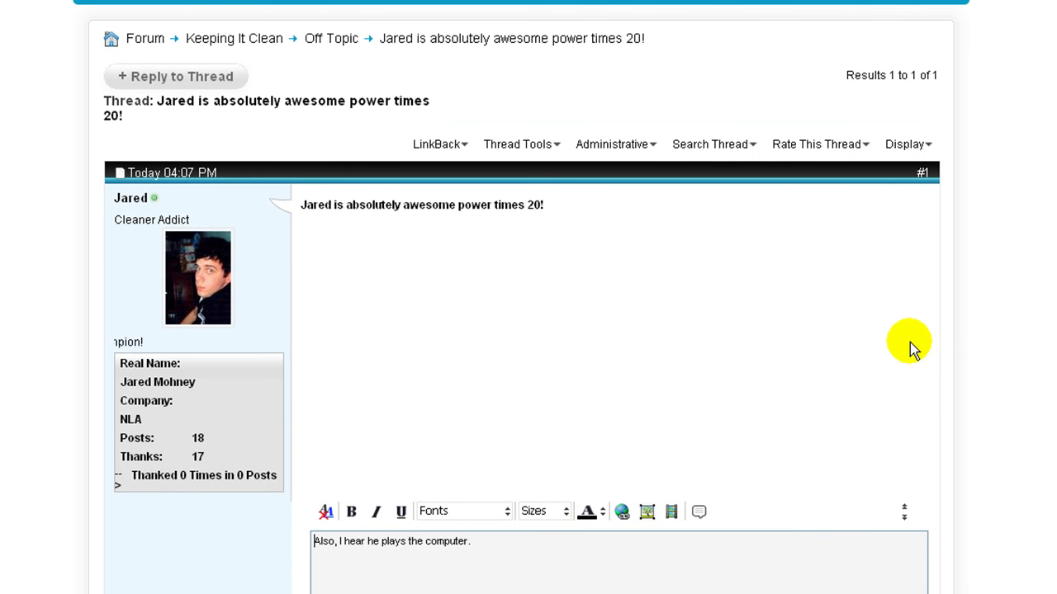
click(638, 150)
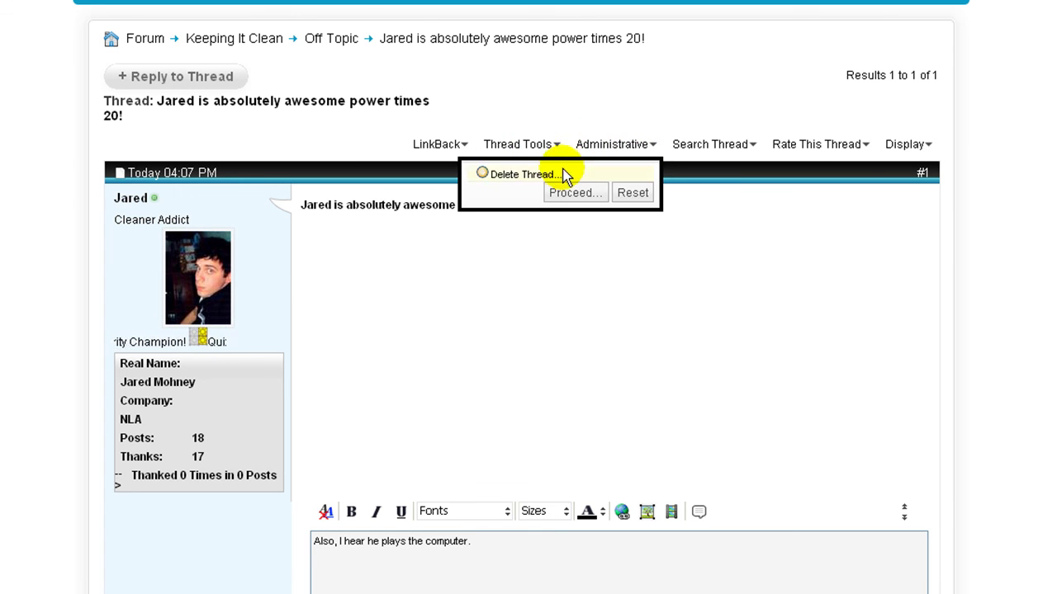
click(484, 177)
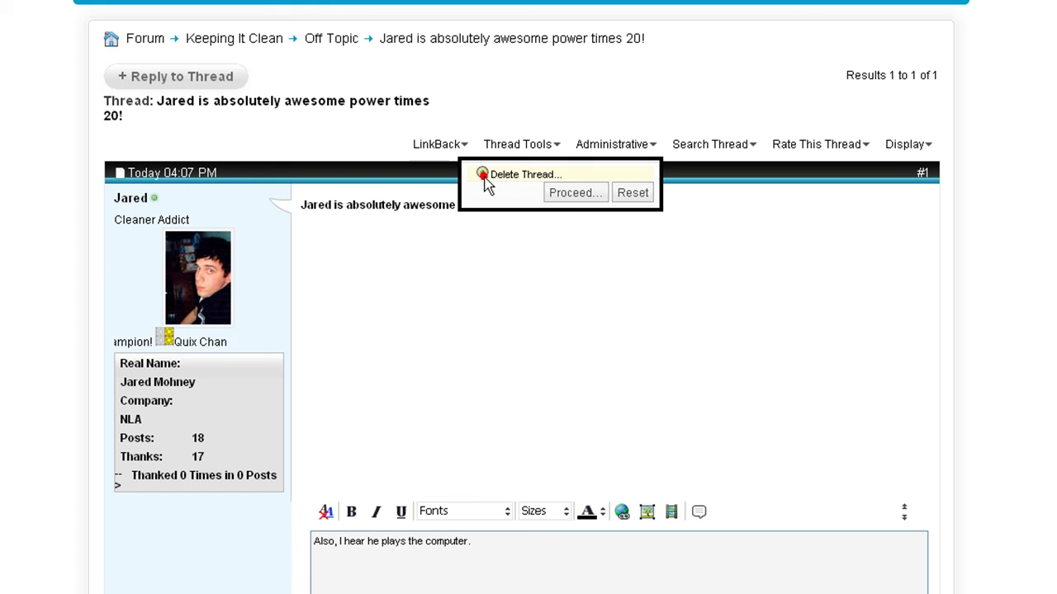
click(576, 194)
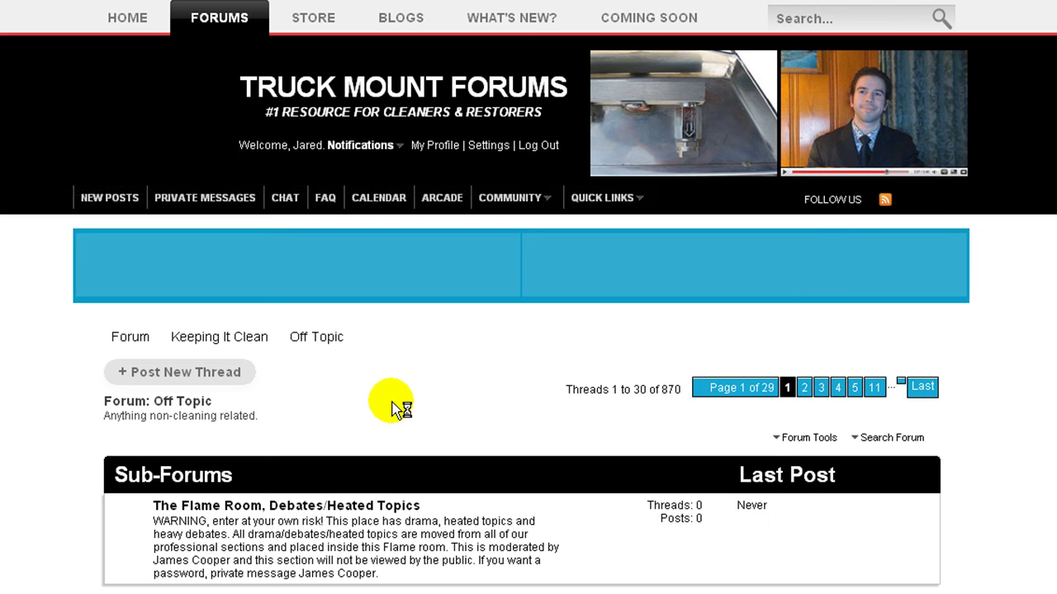
Step: Scroll the Off Topic list, now 870 threads, to confirm the thread is gone
scroll(132, 429, down, 4)
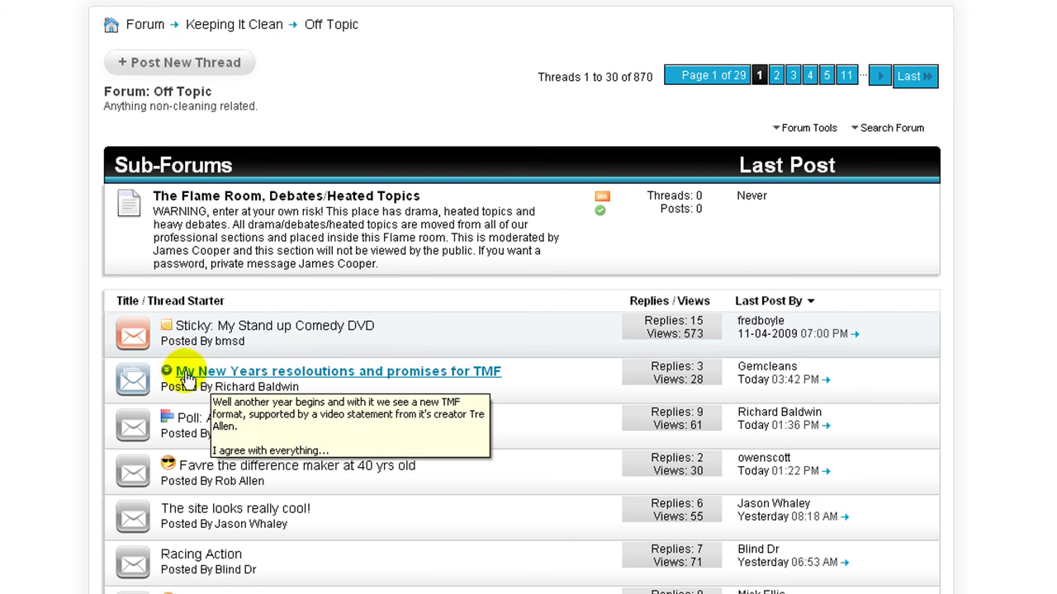
scroll(185, 376, down, 2)
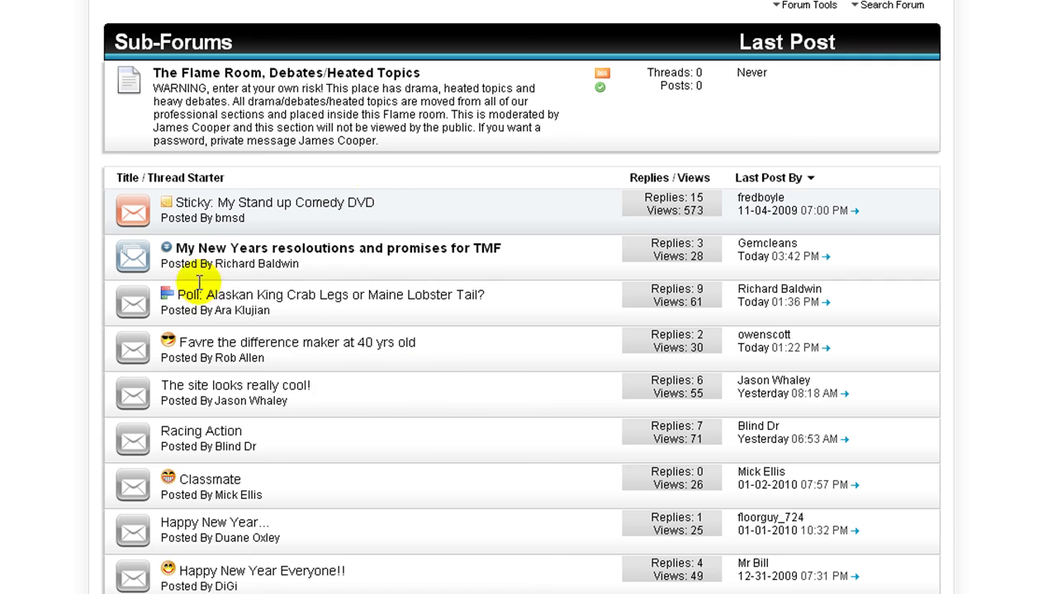
mouse_move(329, 395)
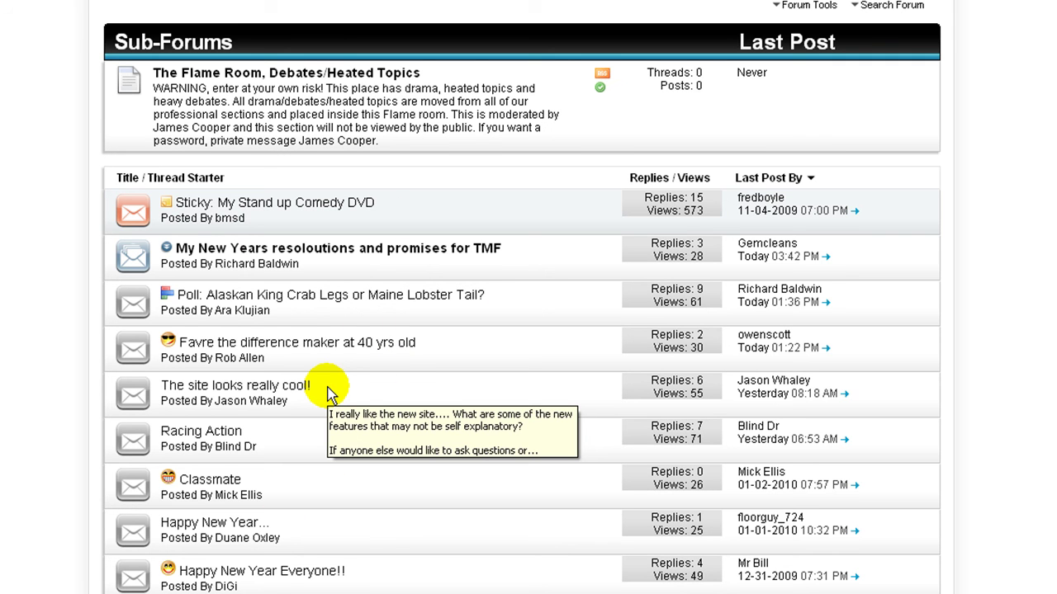